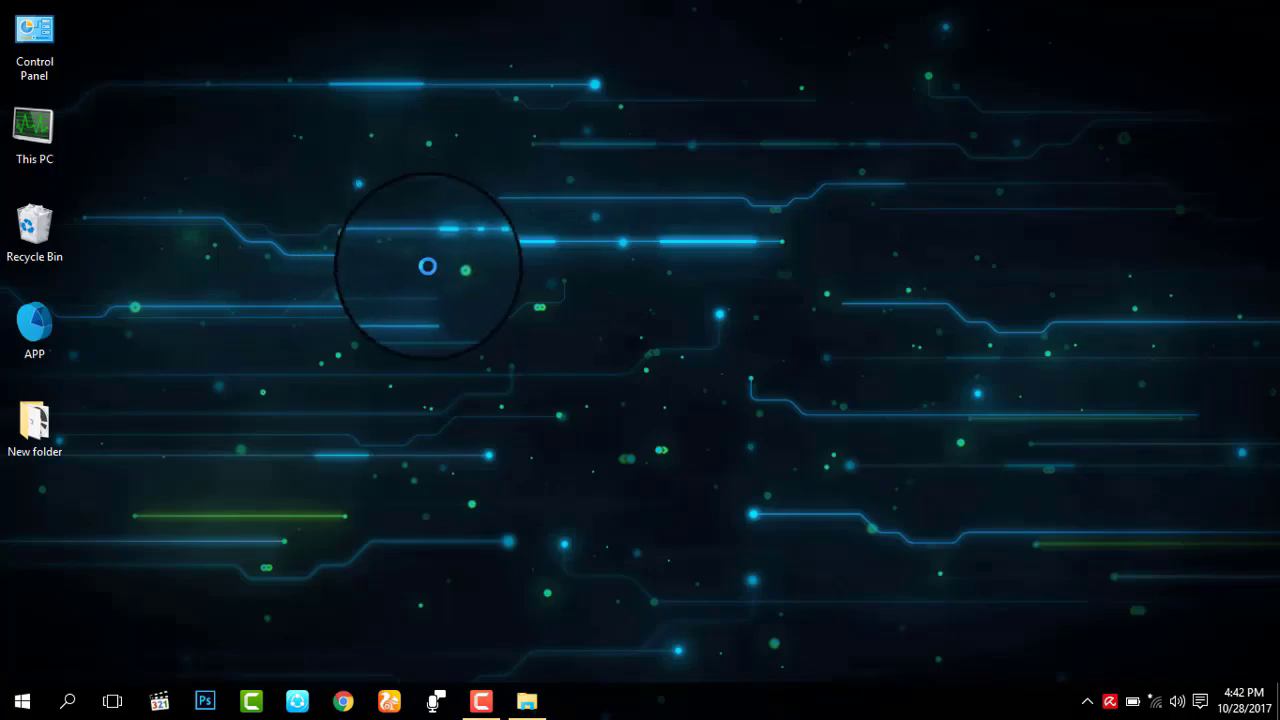
# Open This PC in a maximized window and open the Windows 10 disc in DVD RW Drive (F:)
pyautogui.click(449, 291)
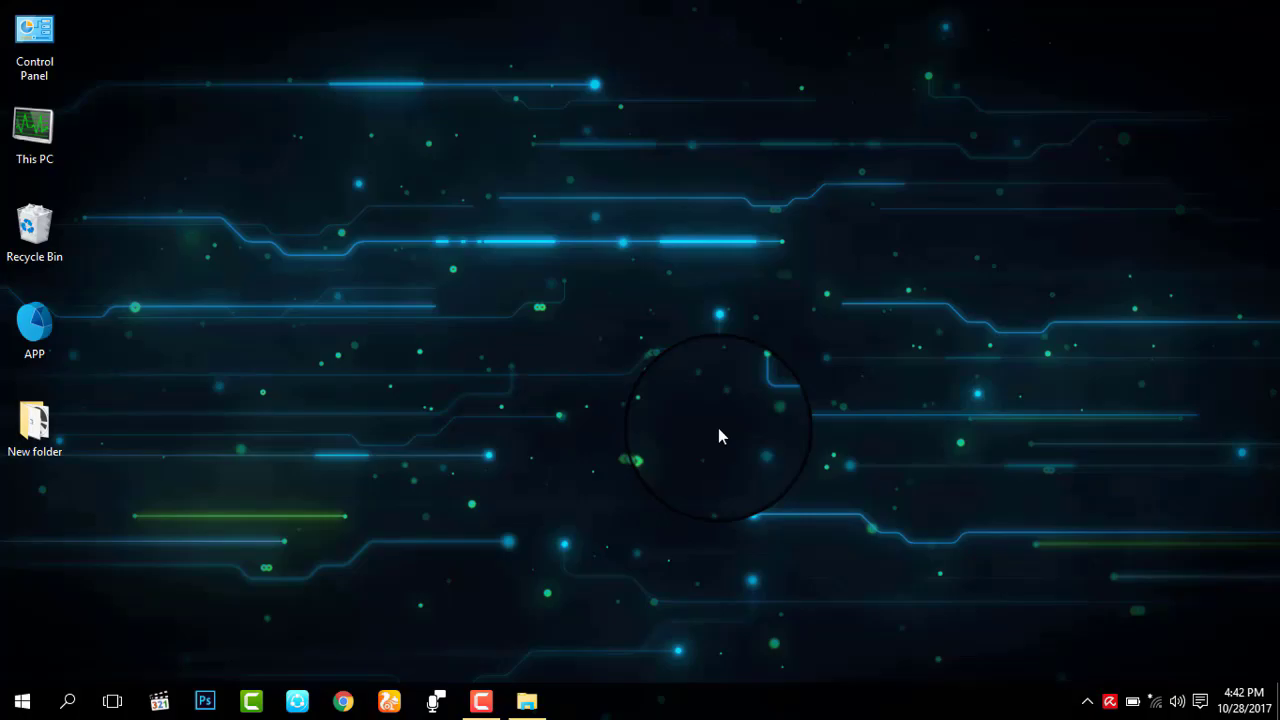
pyautogui.doubleClick(34, 135)
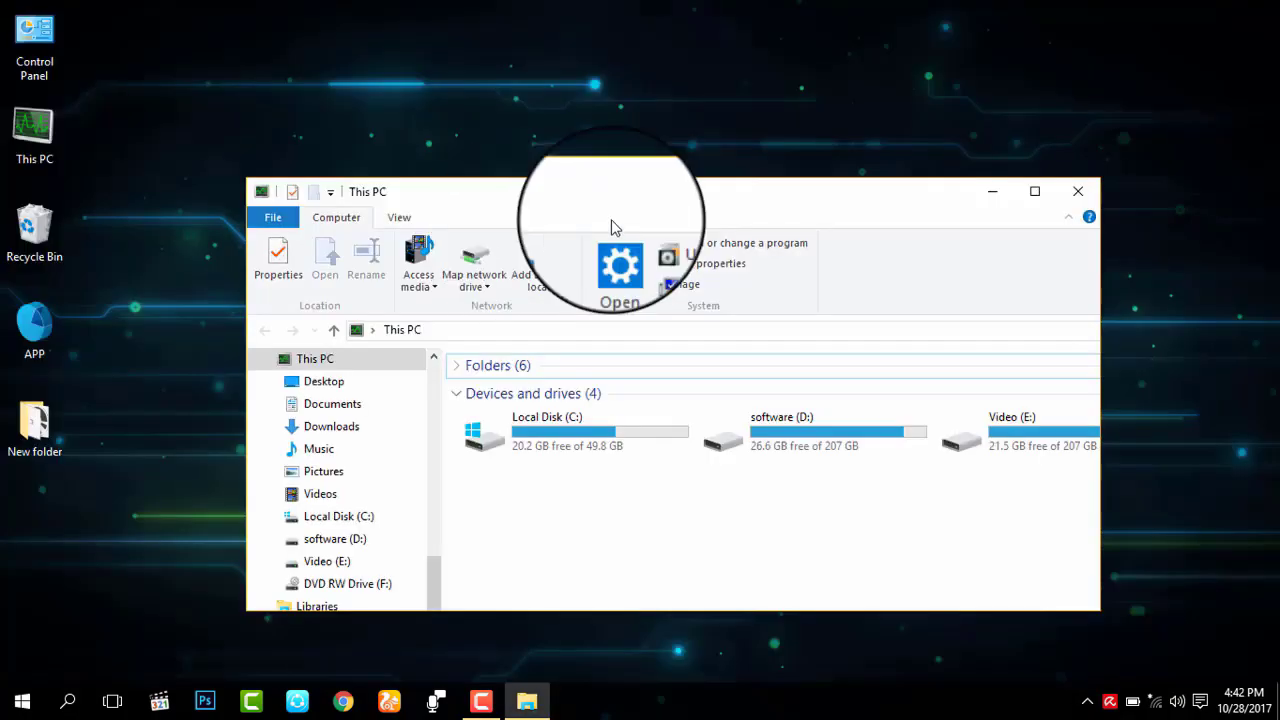
pyautogui.click(1035, 191)
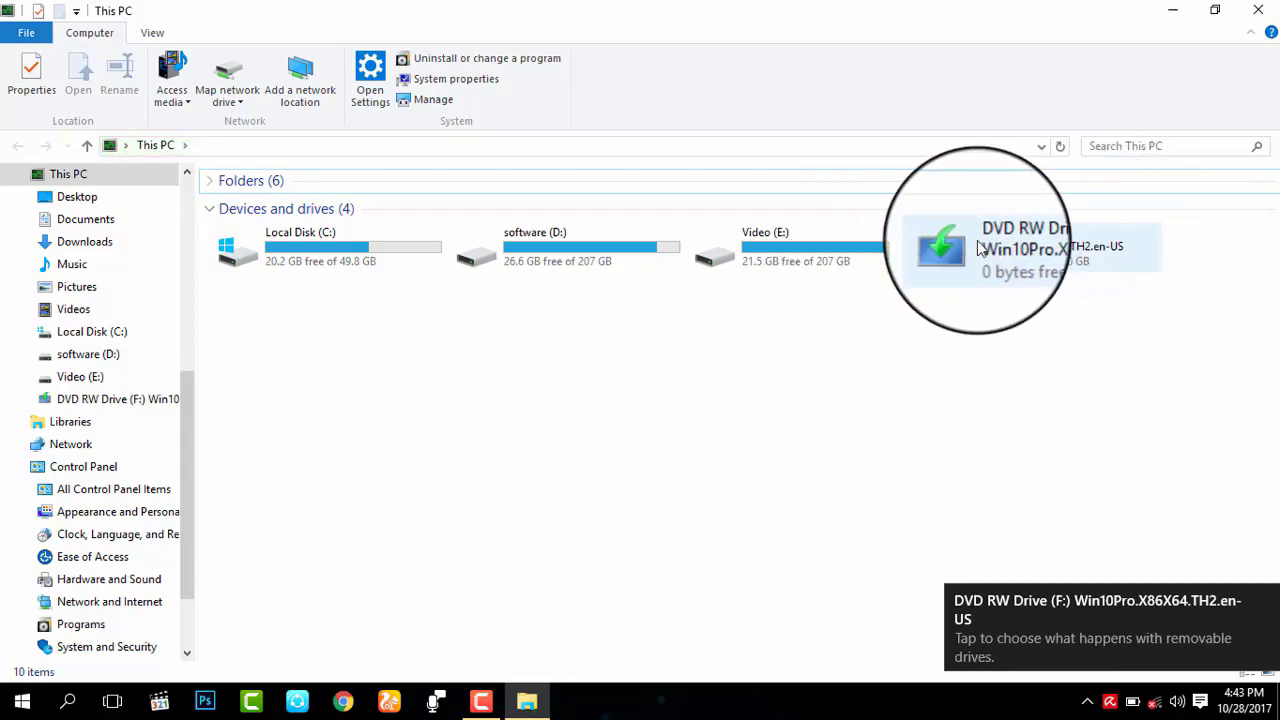
pyautogui.moveTo(1050, 270)
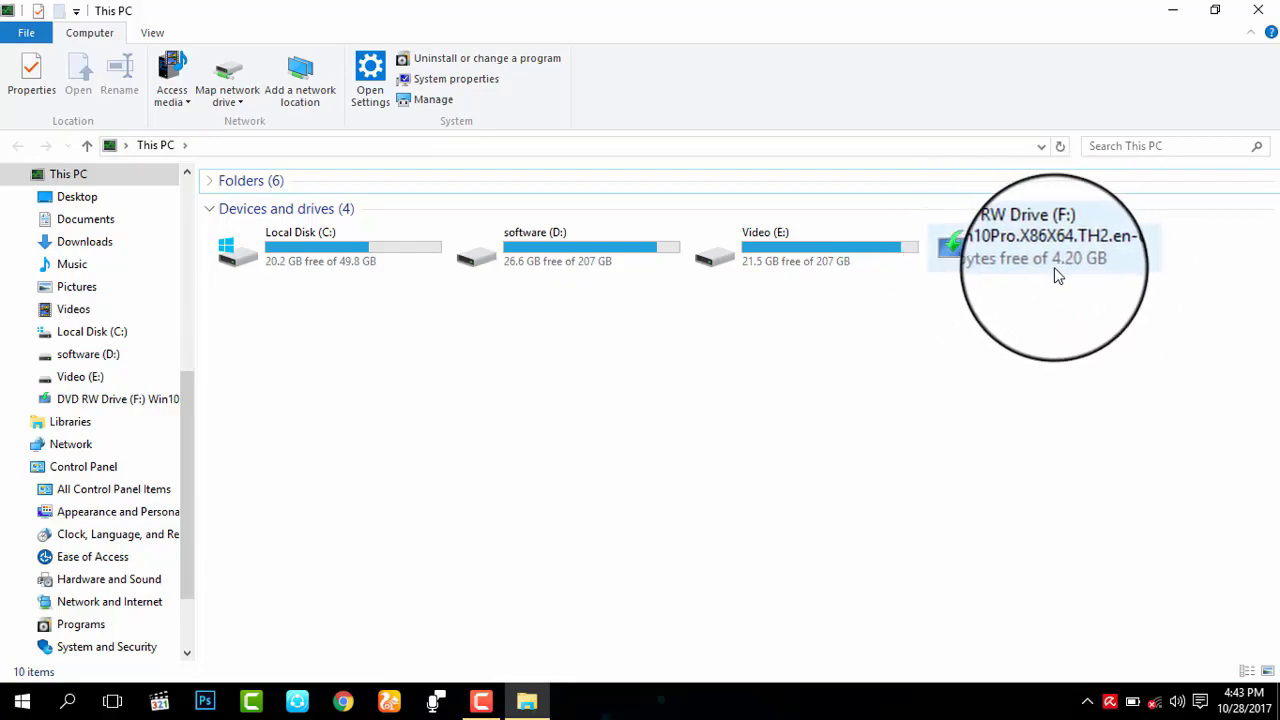
pyautogui.click(1030, 240)
pyautogui.rightClick(1030, 240)
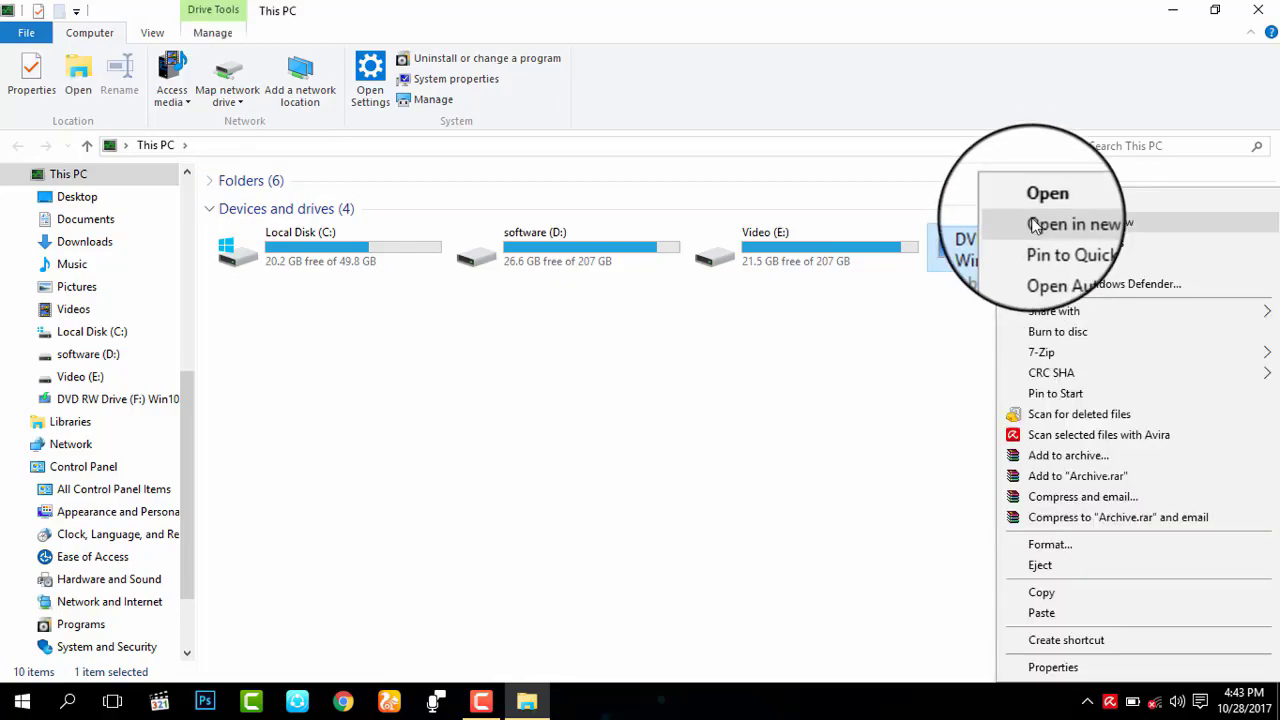
pyautogui.click(1033, 192)
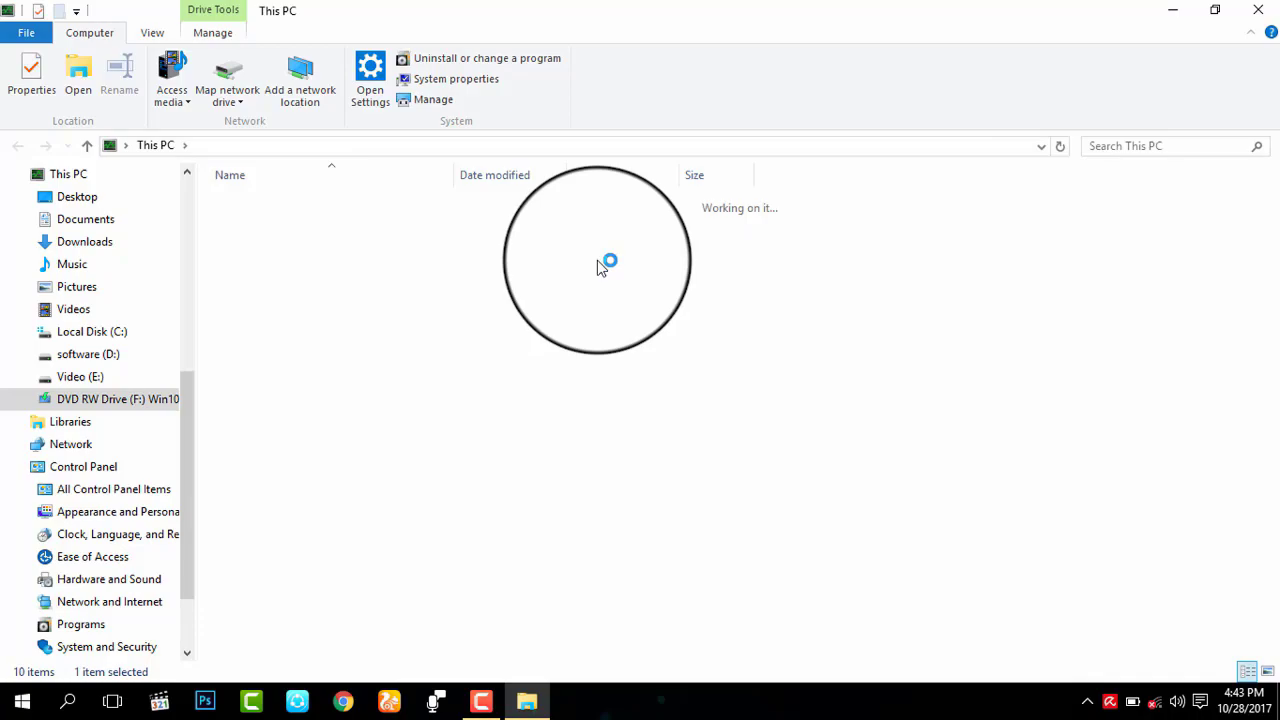
# Look over the installation files on the DVD, then return to This PC and refresh the view
pyautogui.moveTo(338, 536); pyautogui.dragTo(294, 225)
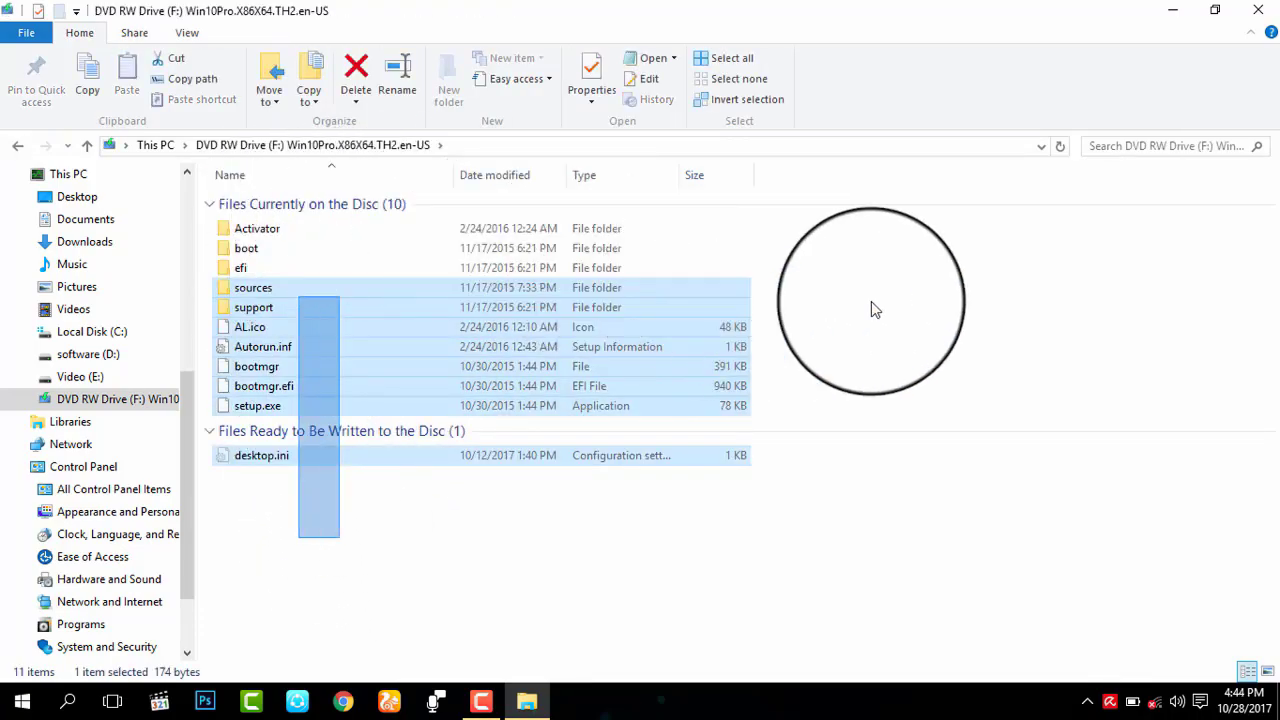
pyautogui.click(853, 358)
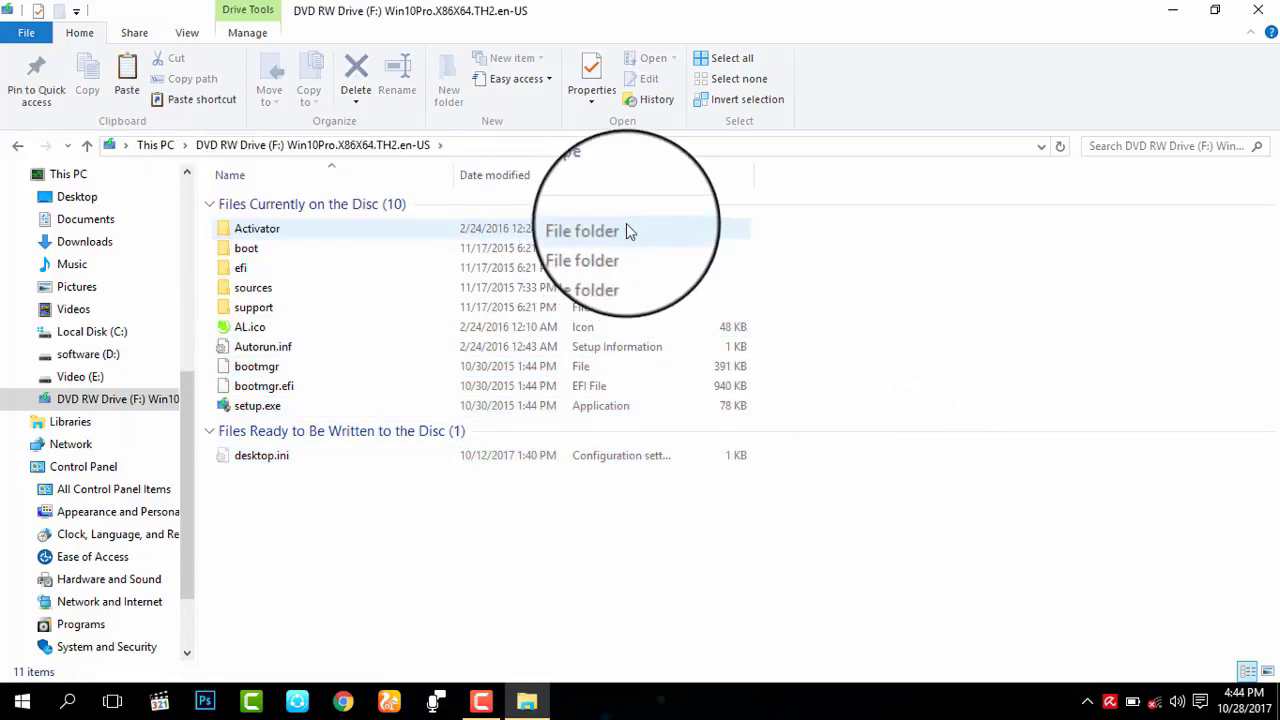
pyautogui.click(14, 150)
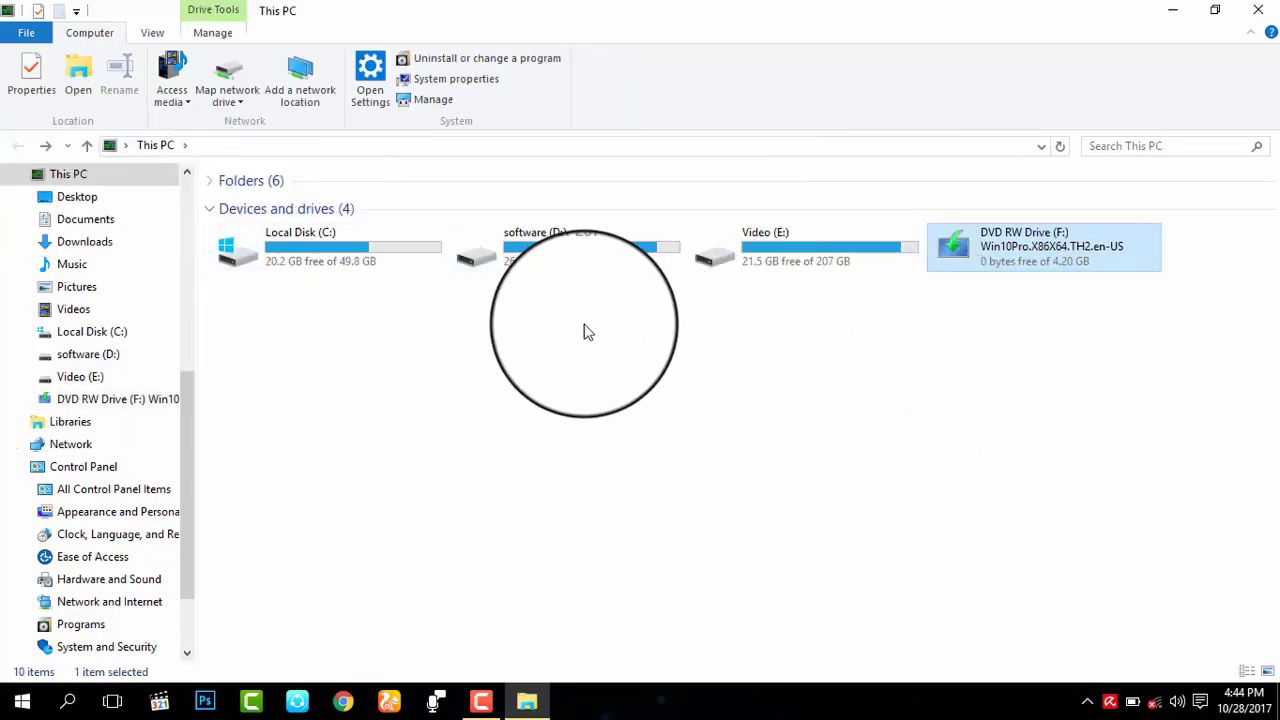
pyautogui.rightClick(588, 332)
pyautogui.click(718, 398)
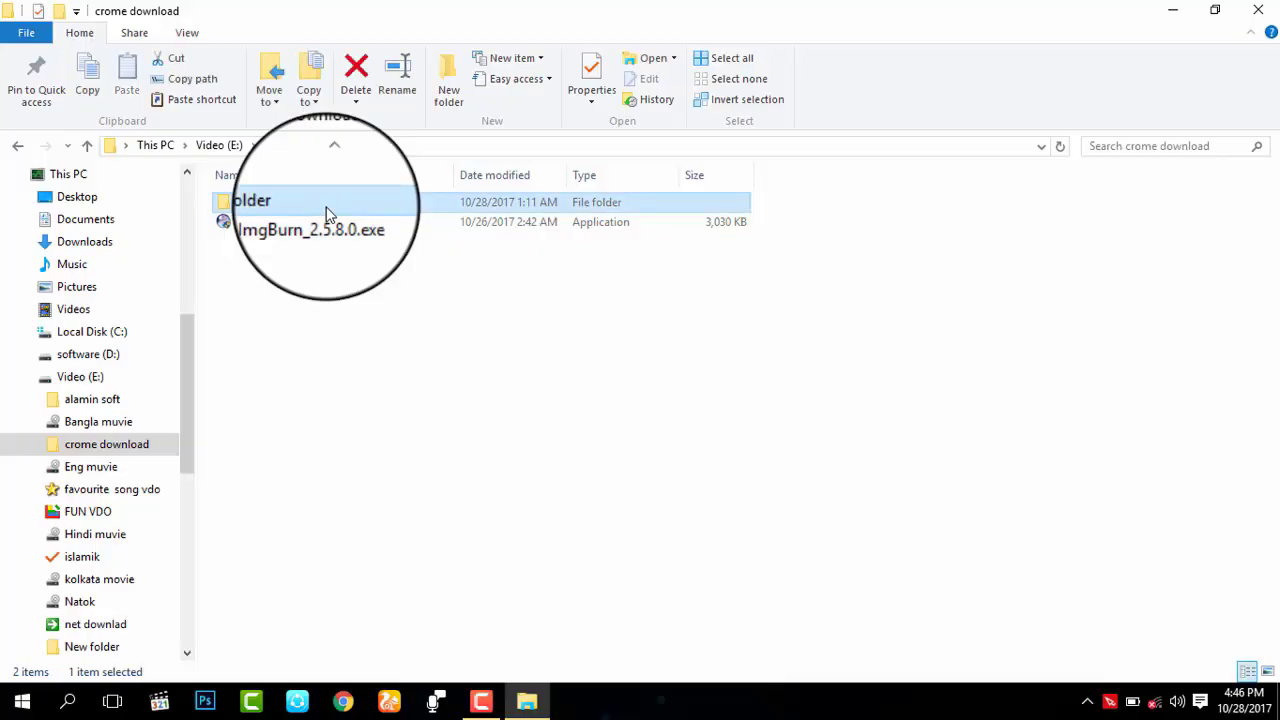
# Launch the Setup_ImgBurn_2.5.8.0.exe installer from the crome download folder on Video (E:)
pyautogui.doubleClick(326, 209)
pyautogui.press('BackSpace')
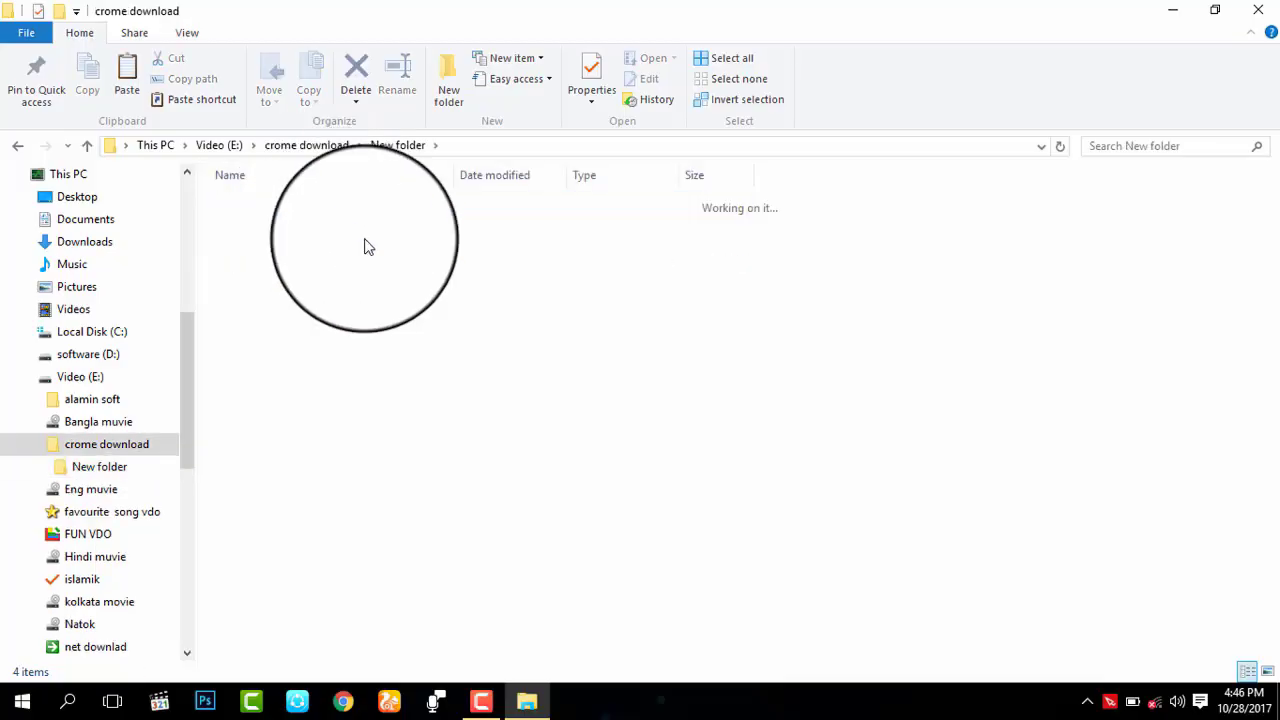
pyautogui.click(333, 222)
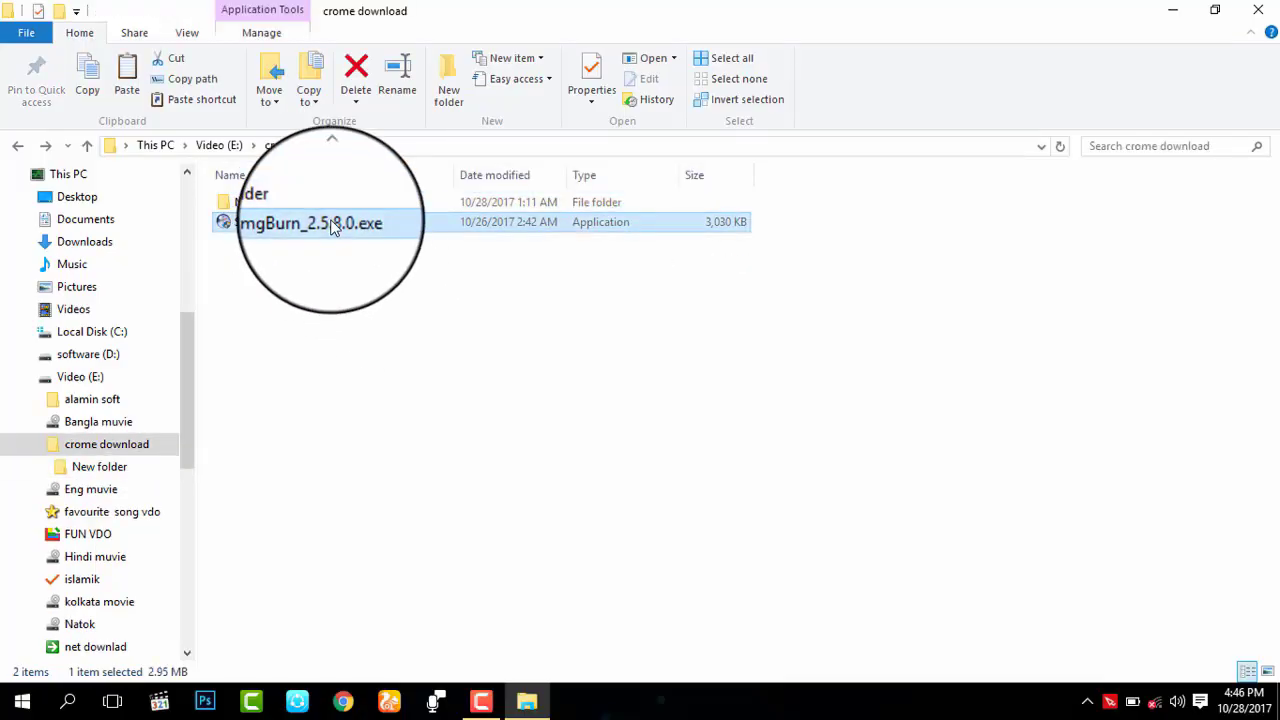
pyautogui.rightClick(332, 224)
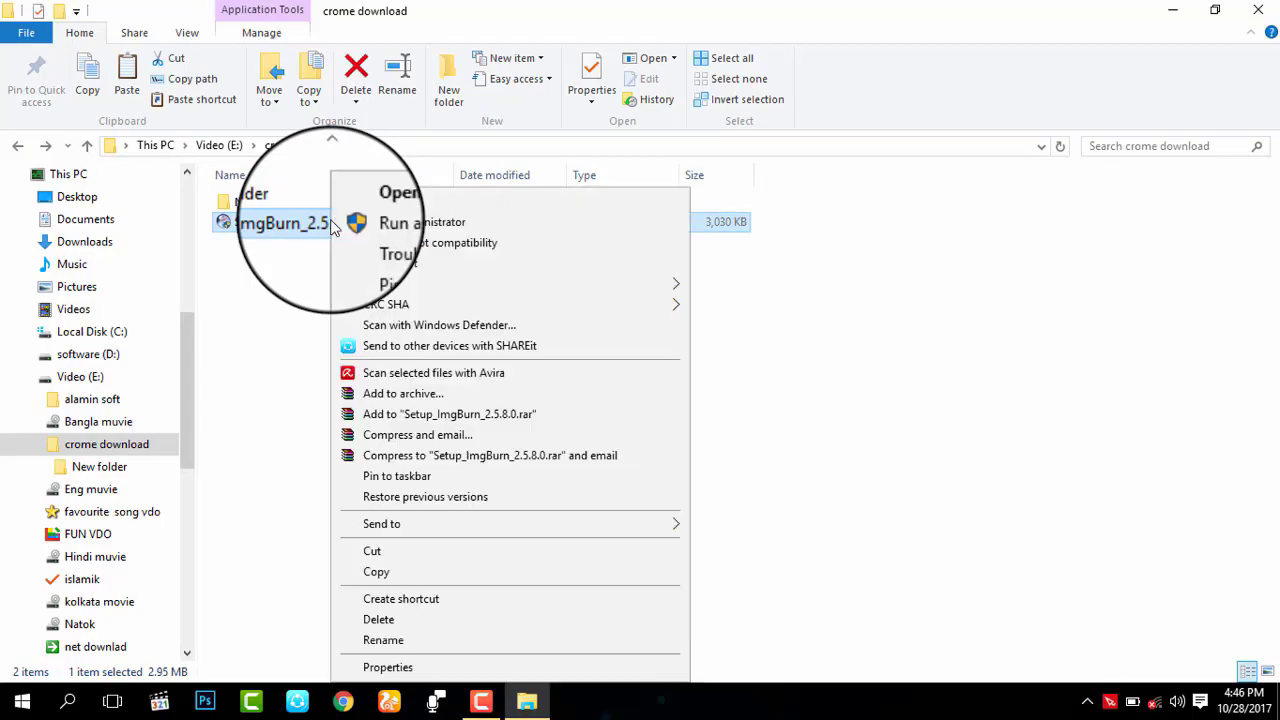
pyautogui.click(384, 206)
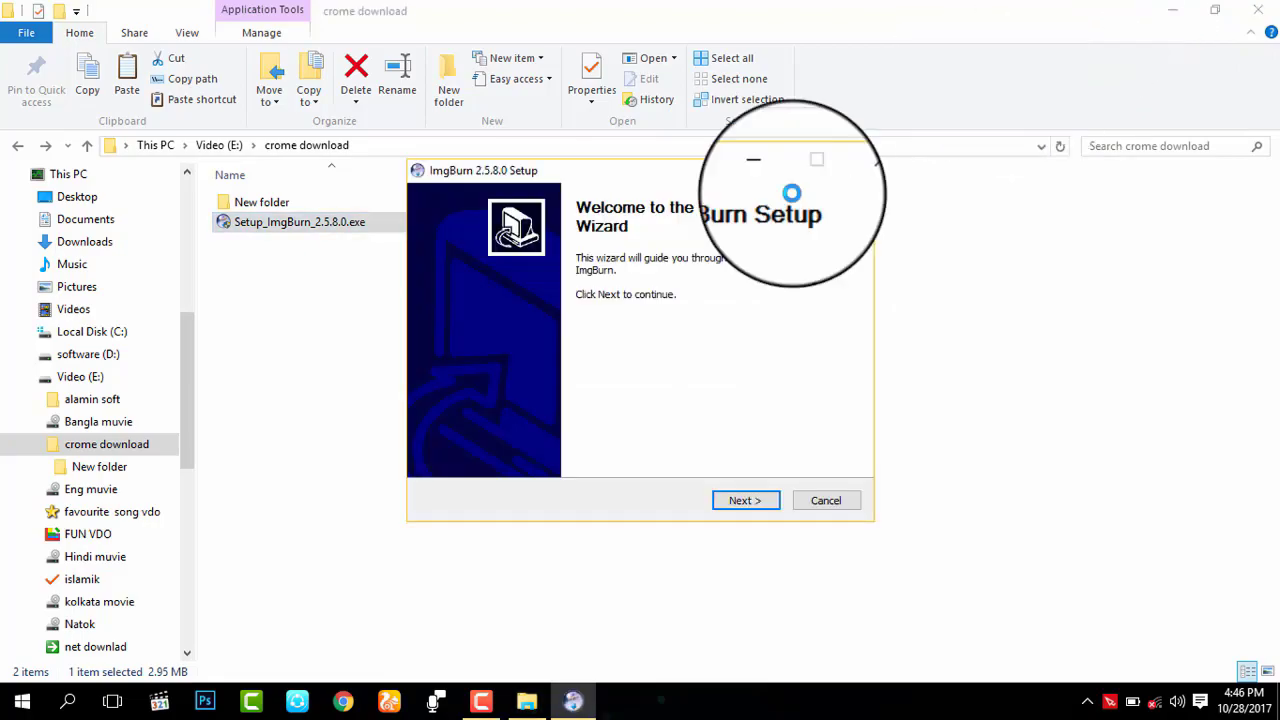
# Accept the licence agreement and install ImgBurn with the Full install type and the default folders
pyautogui.click(744, 500)
pyautogui.click(470, 456)
pyautogui.click(745, 500)
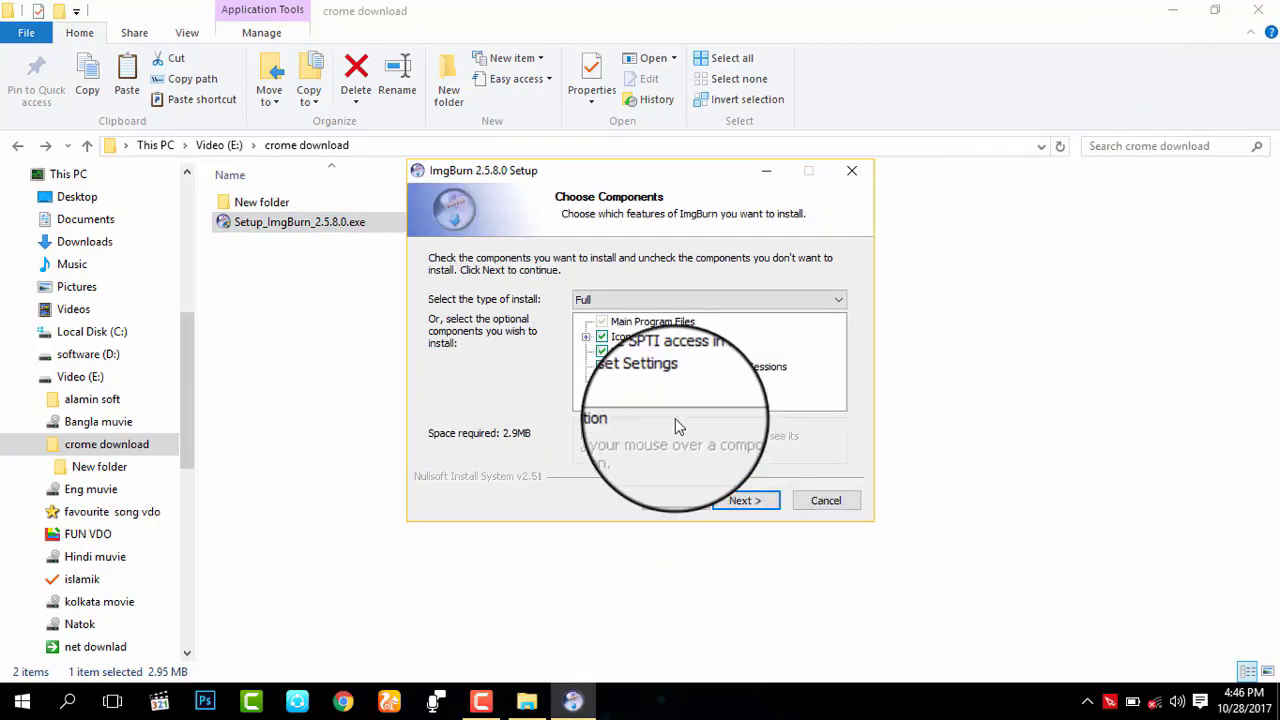
pyautogui.click(755, 500)
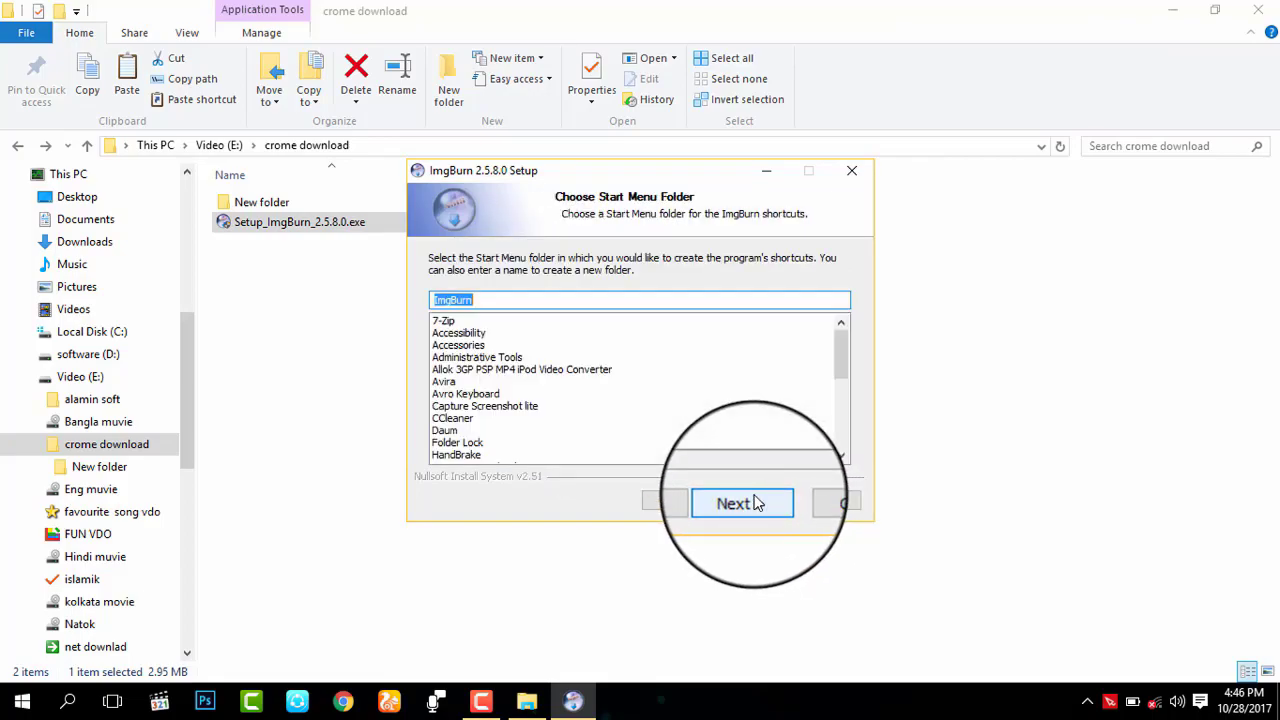
pyautogui.click(755, 503)
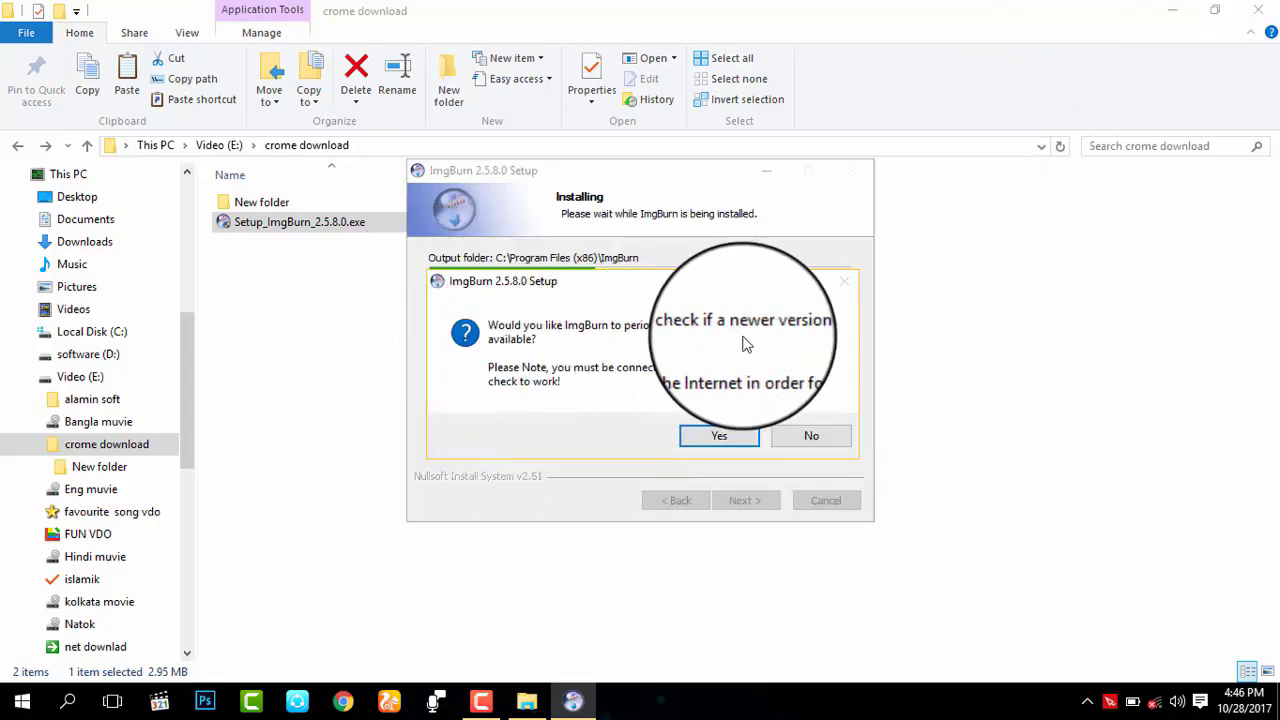
# Decline periodic update checks to finish the ImgBurn setup, and minimize the folder window
pyautogui.click(800, 452)
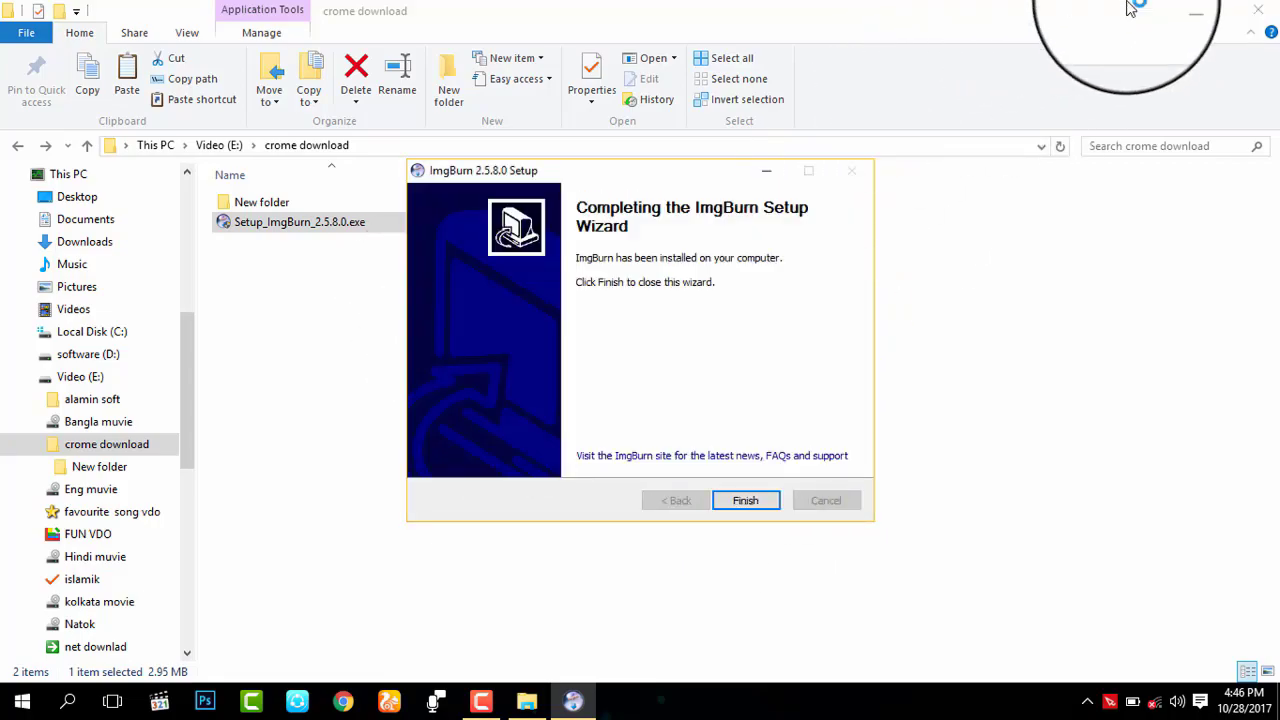
pyautogui.click(748, 501)
pyautogui.click(1166, 12)
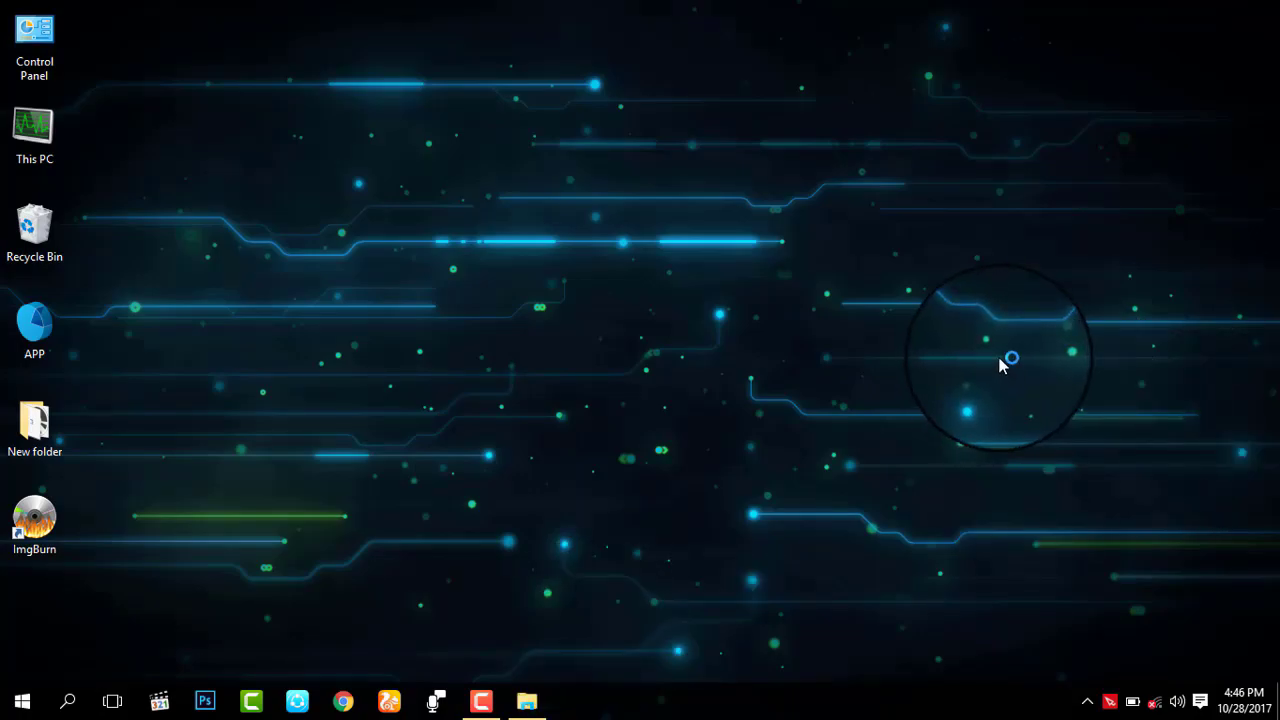
# Launch ImgBurn from the desktop shortcut and close the other window open behind it
pyautogui.click(1086, 703)
pyautogui.click(329, 351)
pyautogui.rightClick(316, 308)
pyautogui.click(366, 384)
pyautogui.doubleClick(17, 515)
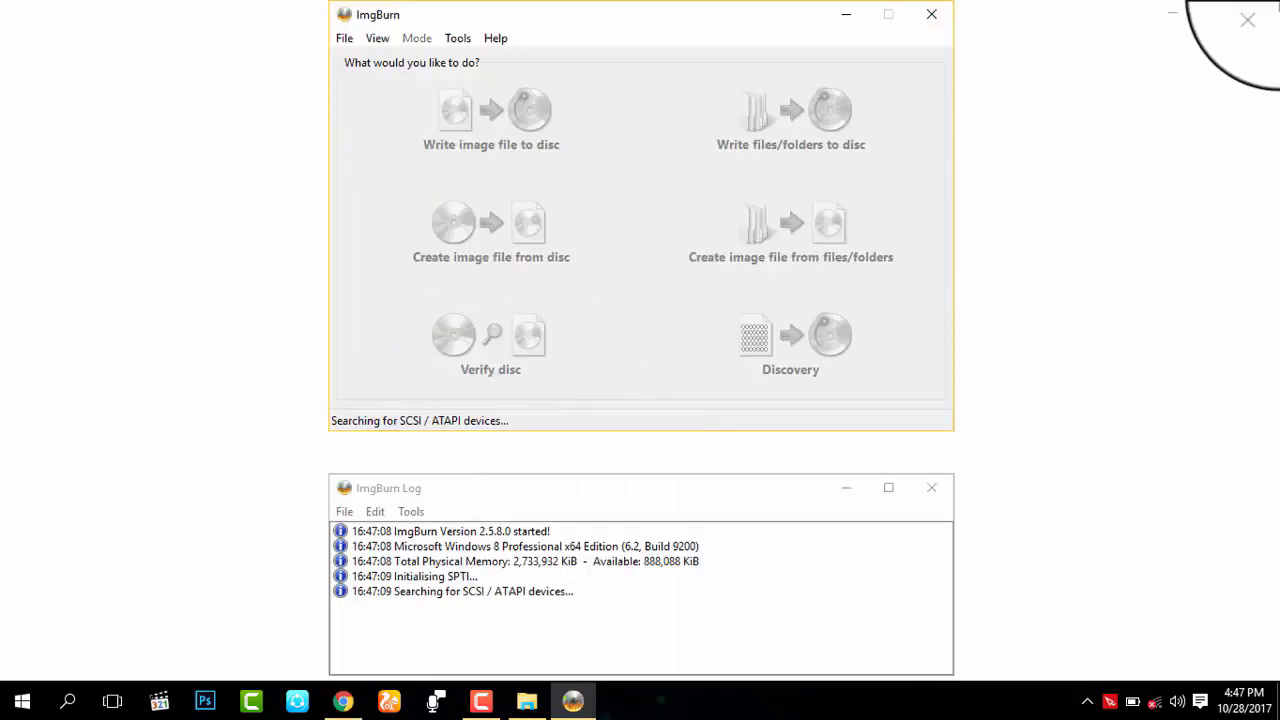
pyautogui.click(1258, 10)
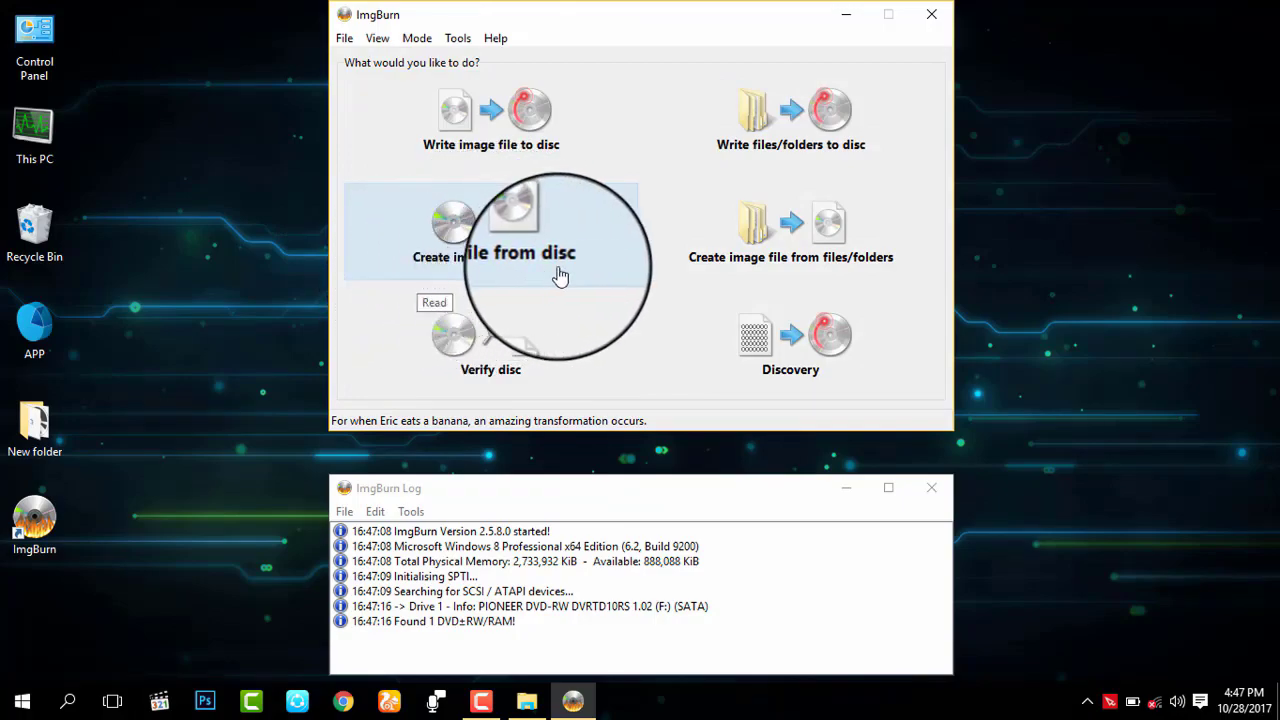
# Choose to create an image file from disc, with the PIONEER DVD-RW drive (F:) as the source
pyautogui.click(508, 242)
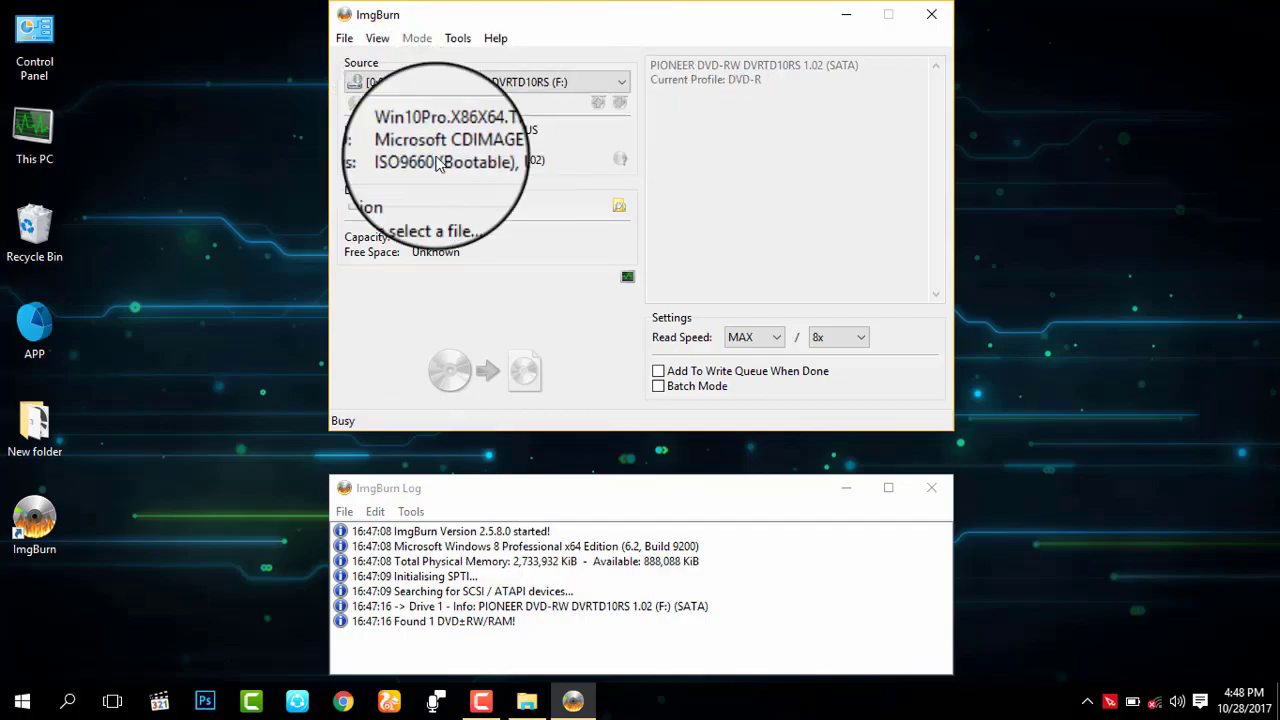
pyautogui.click(588, 85)
pyautogui.click(585, 86)
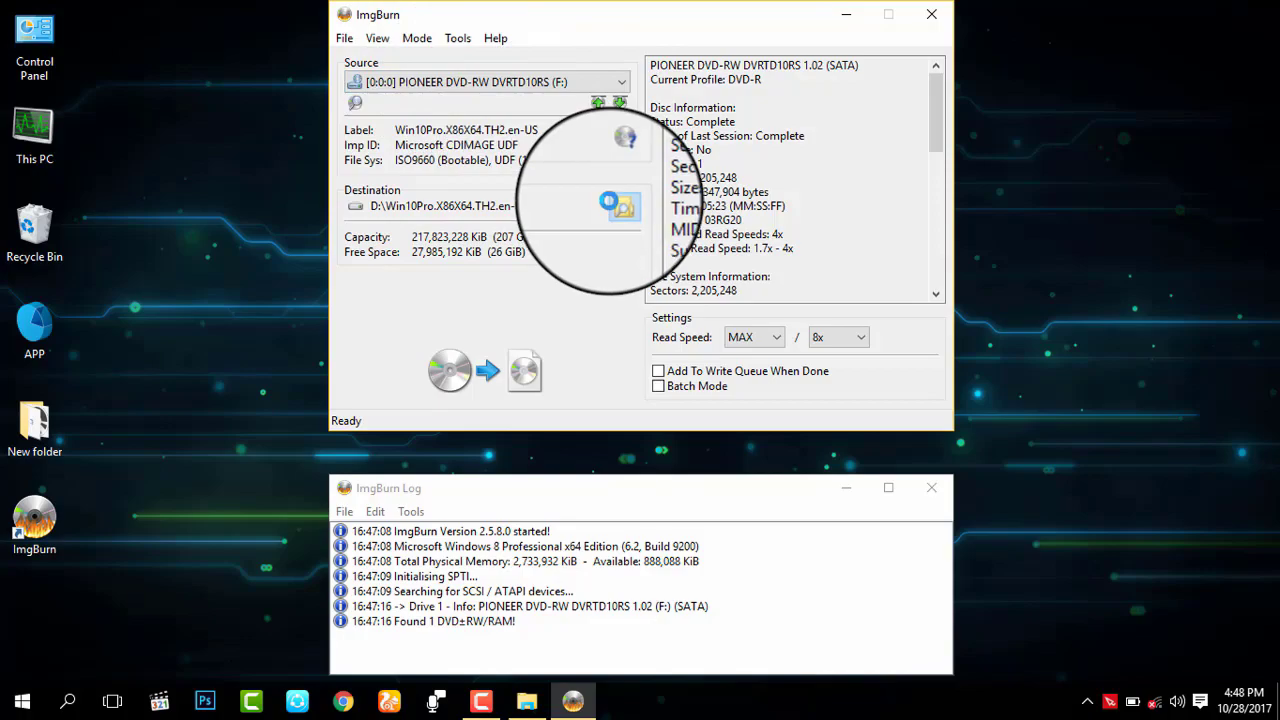
# Set the destination to Win10Pro.X86X64.TH2.en-US as an ISO file on Video (E:) and start creating the image
pyautogui.click(615, 210)
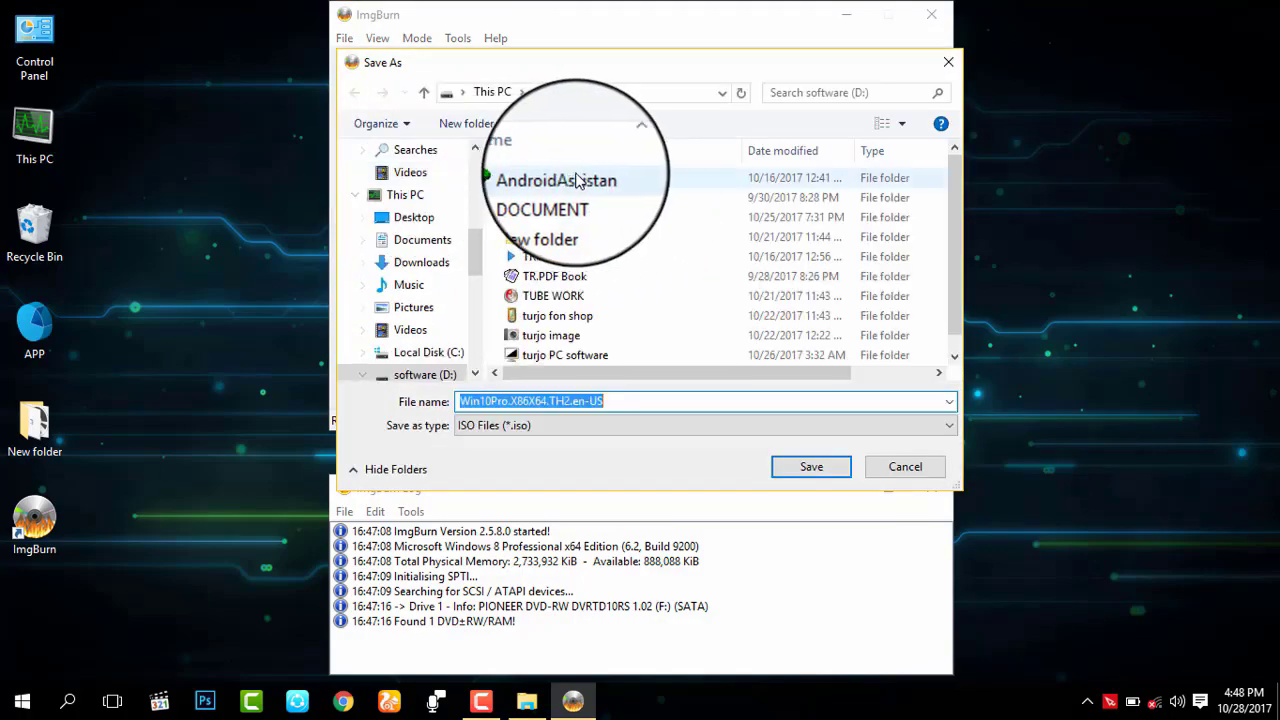
pyautogui.moveTo(953, 237); pyautogui.dragTo(948, 297)
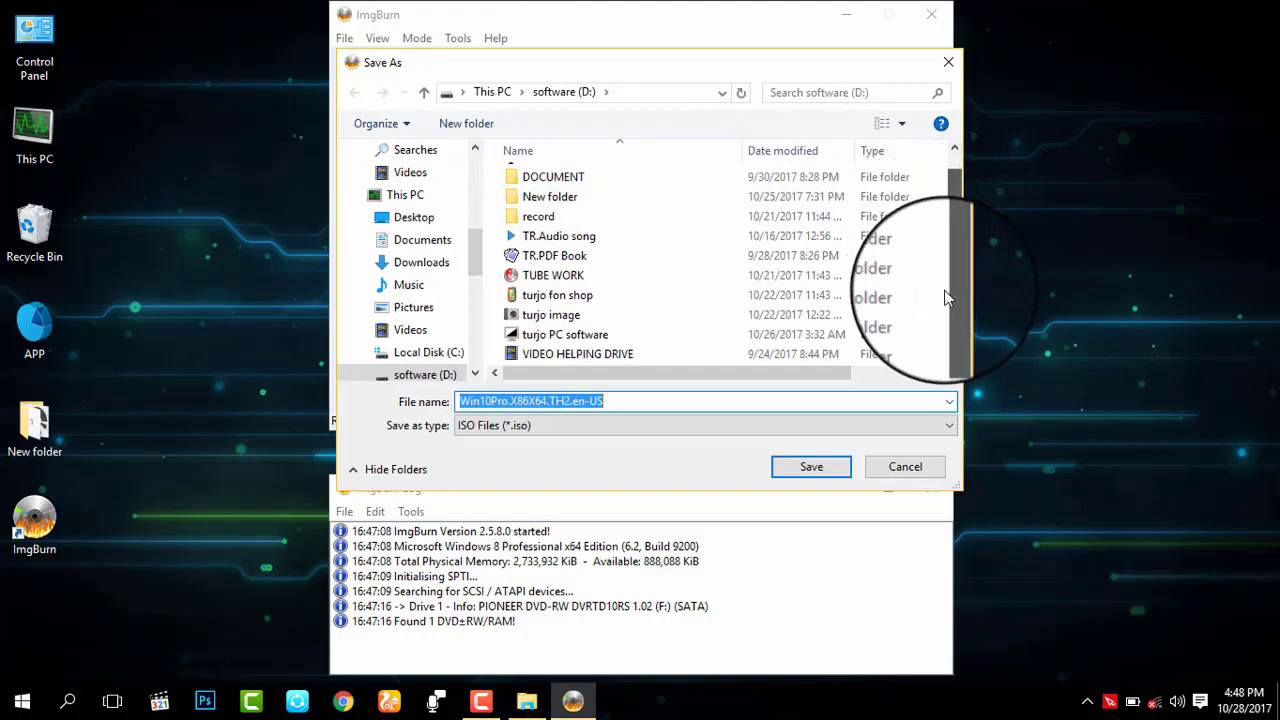
pyautogui.click(425, 94)
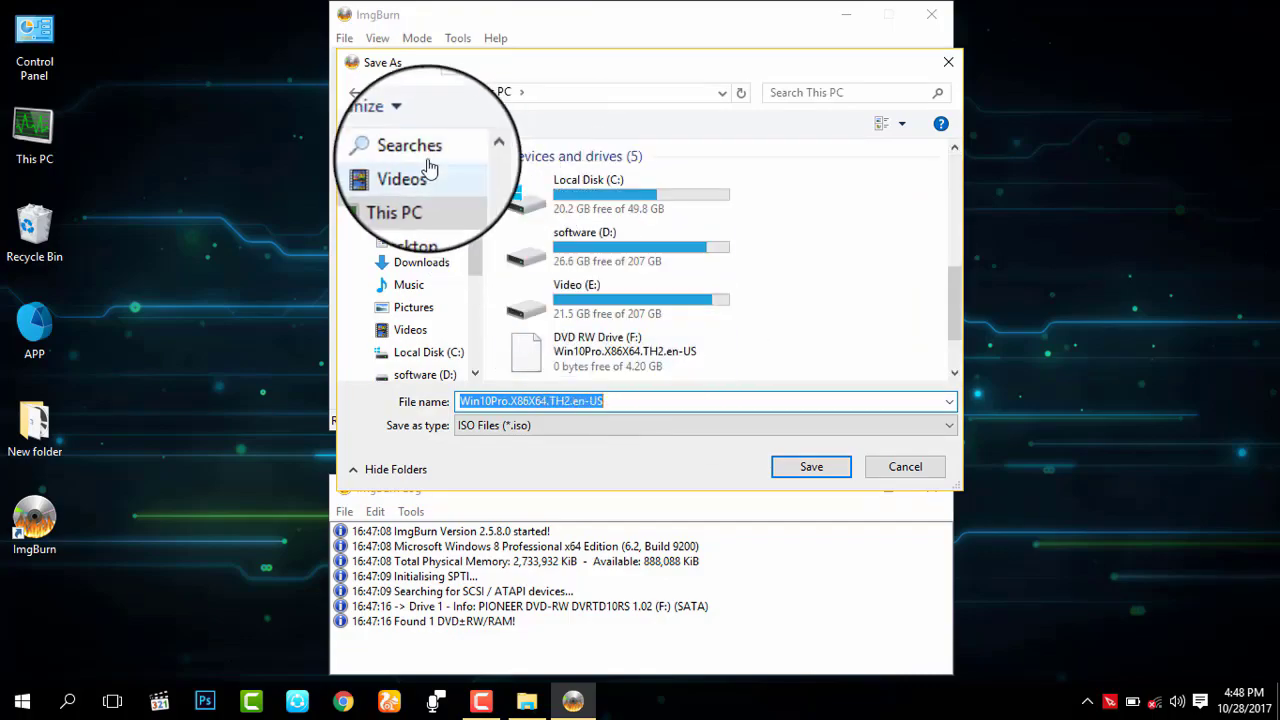
pyautogui.doubleClick(616, 304)
pyautogui.scroll(-3, 604, 362)
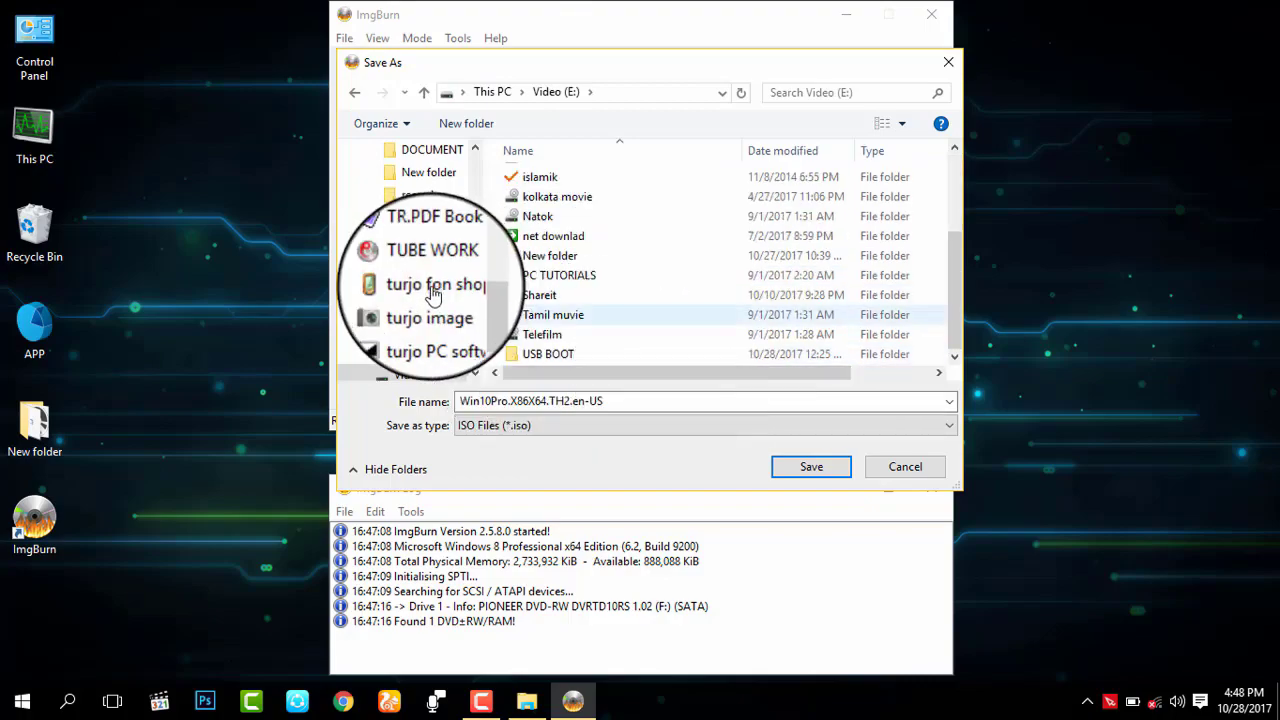
pyautogui.click(634, 426)
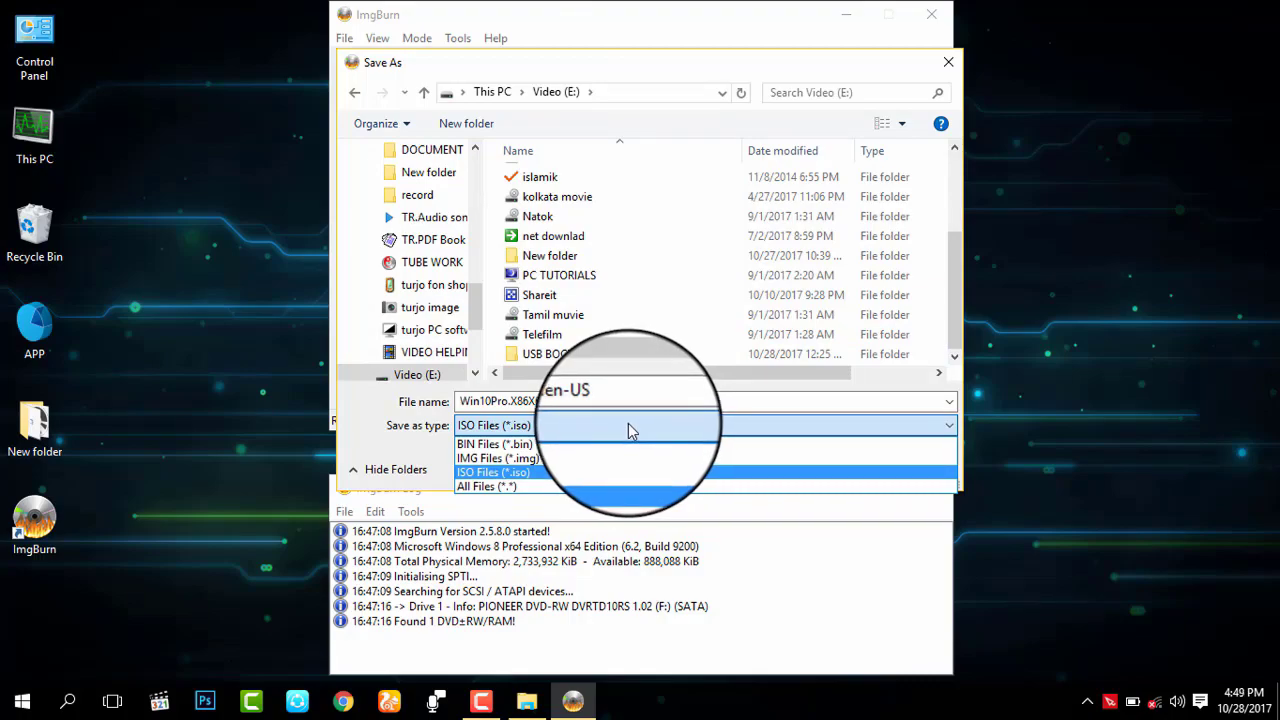
pyautogui.click(629, 424)
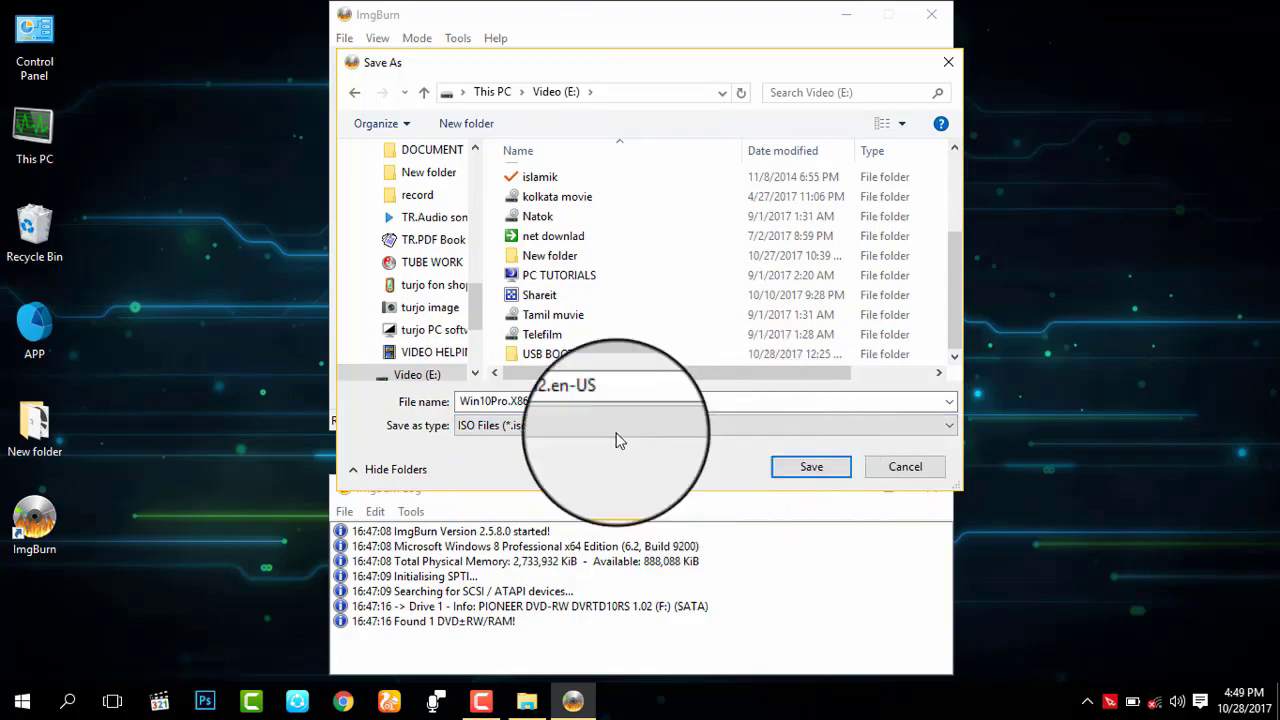
pyautogui.click(812, 468)
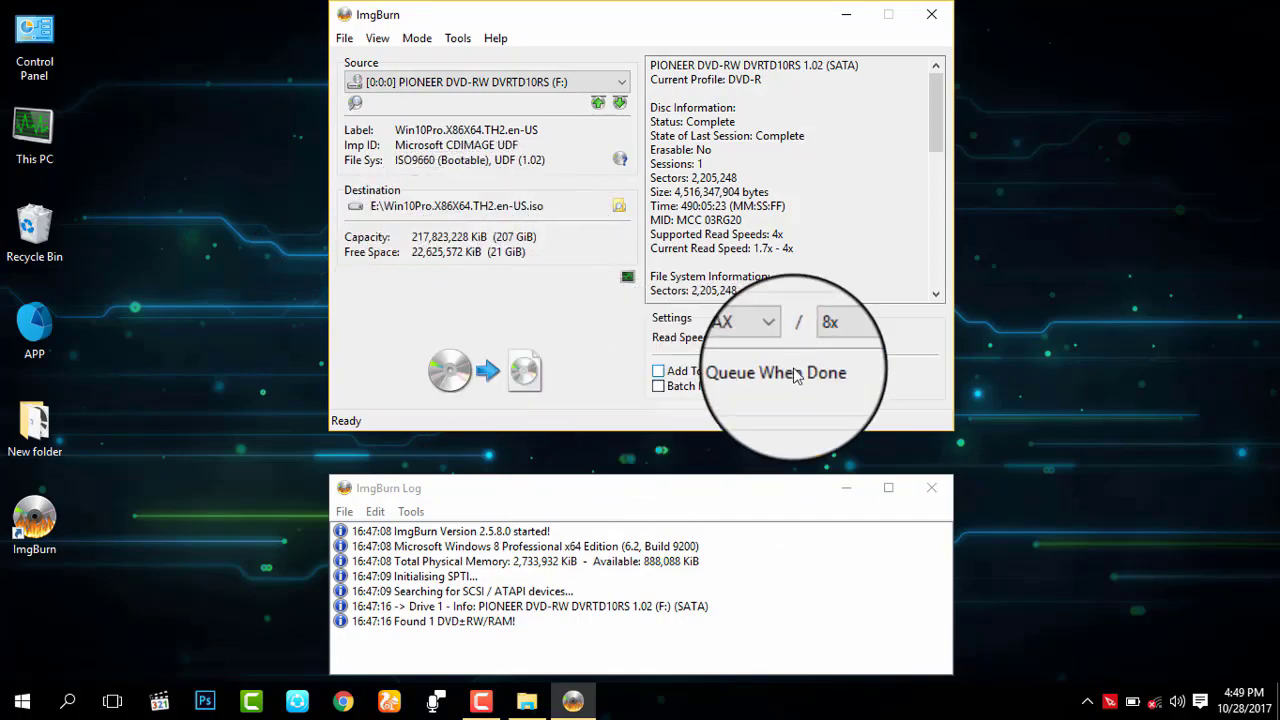
pyautogui.click(507, 381)
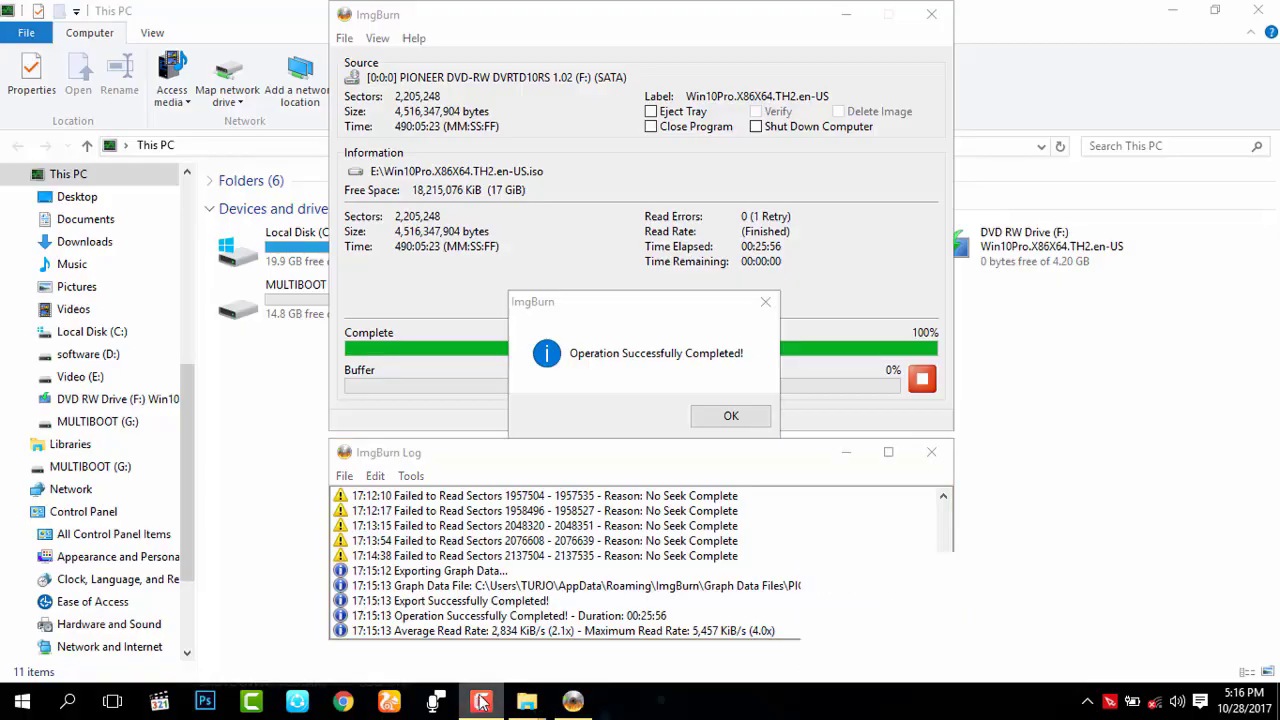
pyautogui.click(481, 702)
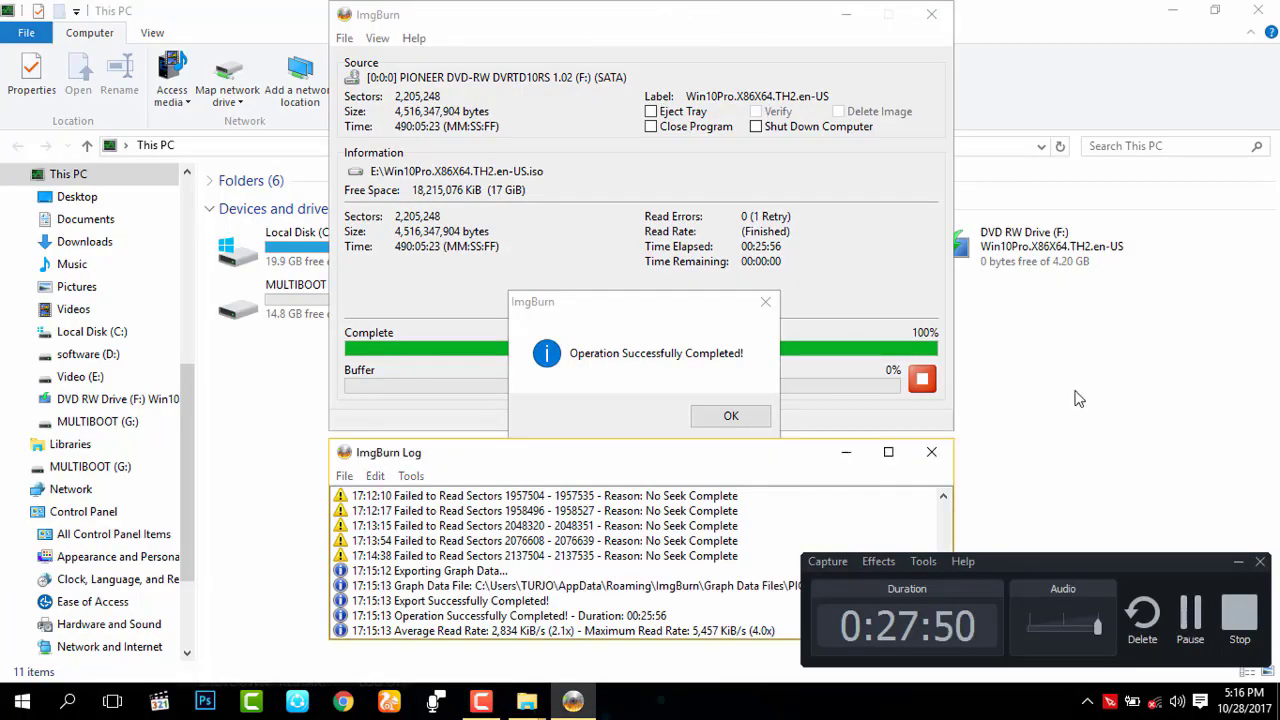
pyautogui.click(1200, 613)
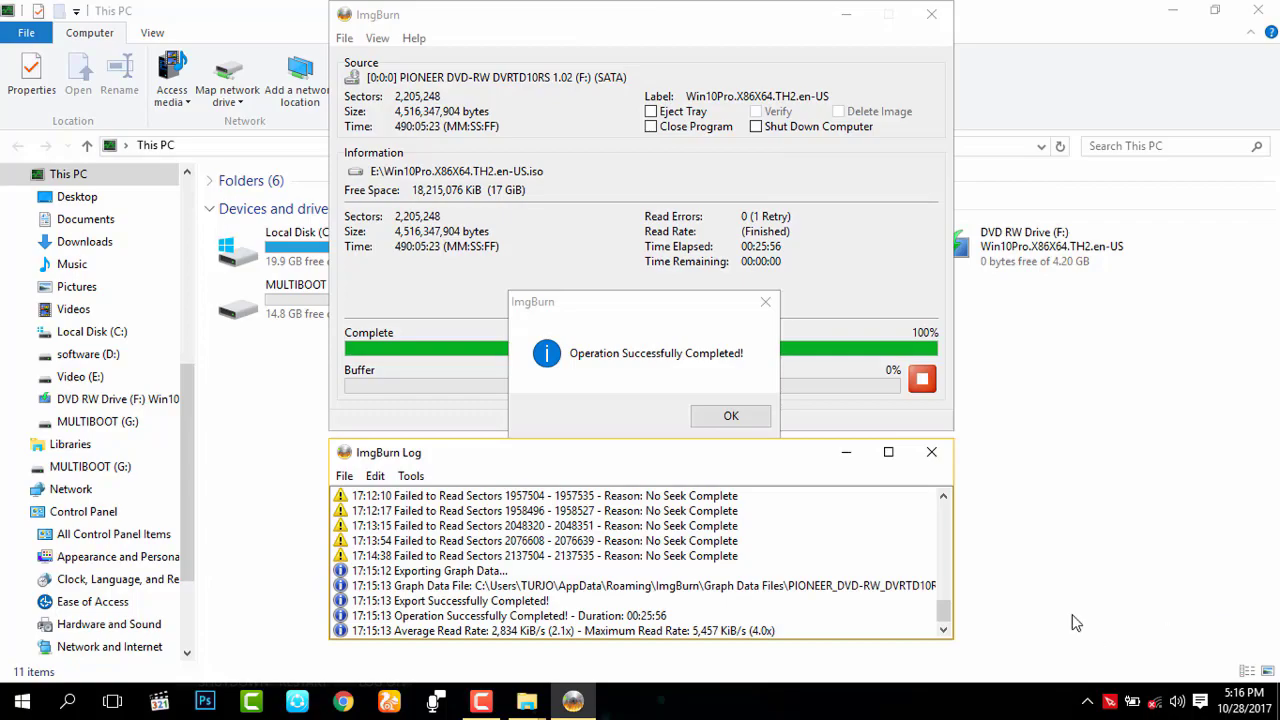
pyautogui.click(481, 704)
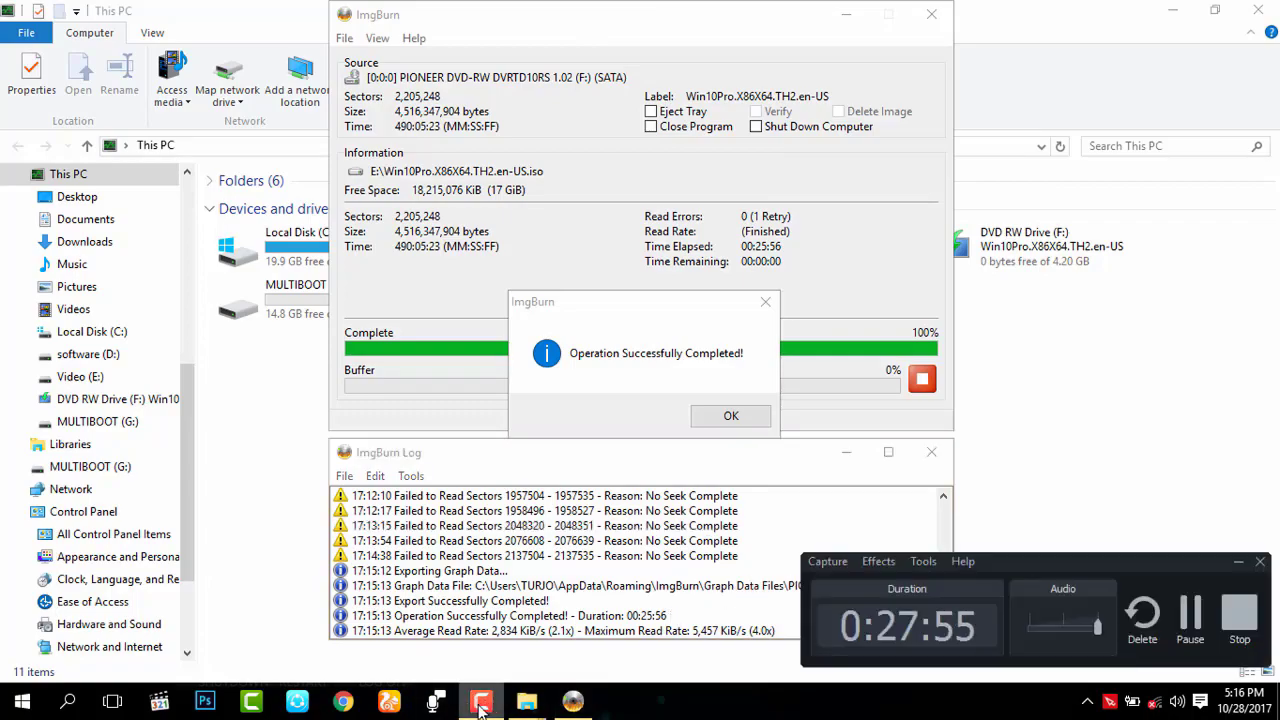
# Close the ImgBurn Log window
pyautogui.click(931, 452)
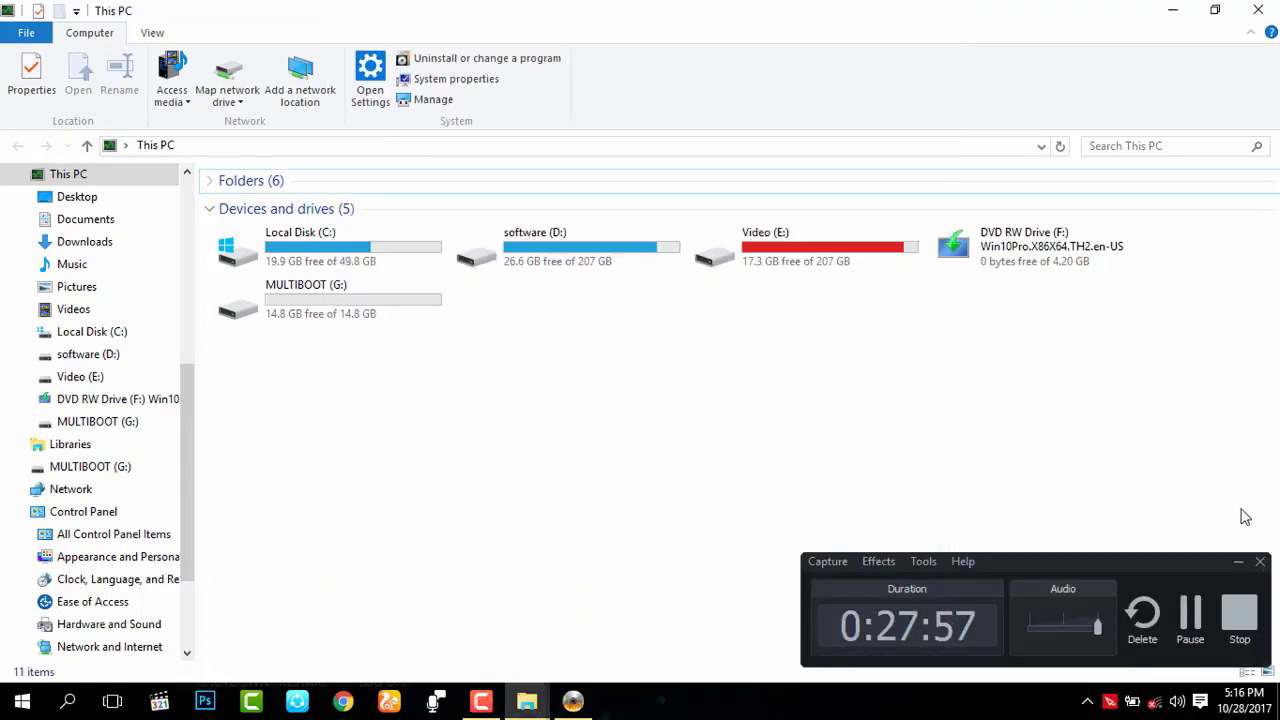
# Switch to ImgBurn and dismiss the message about the finished image operation
pyautogui.click(1237, 564)
pyautogui.click(573, 700)
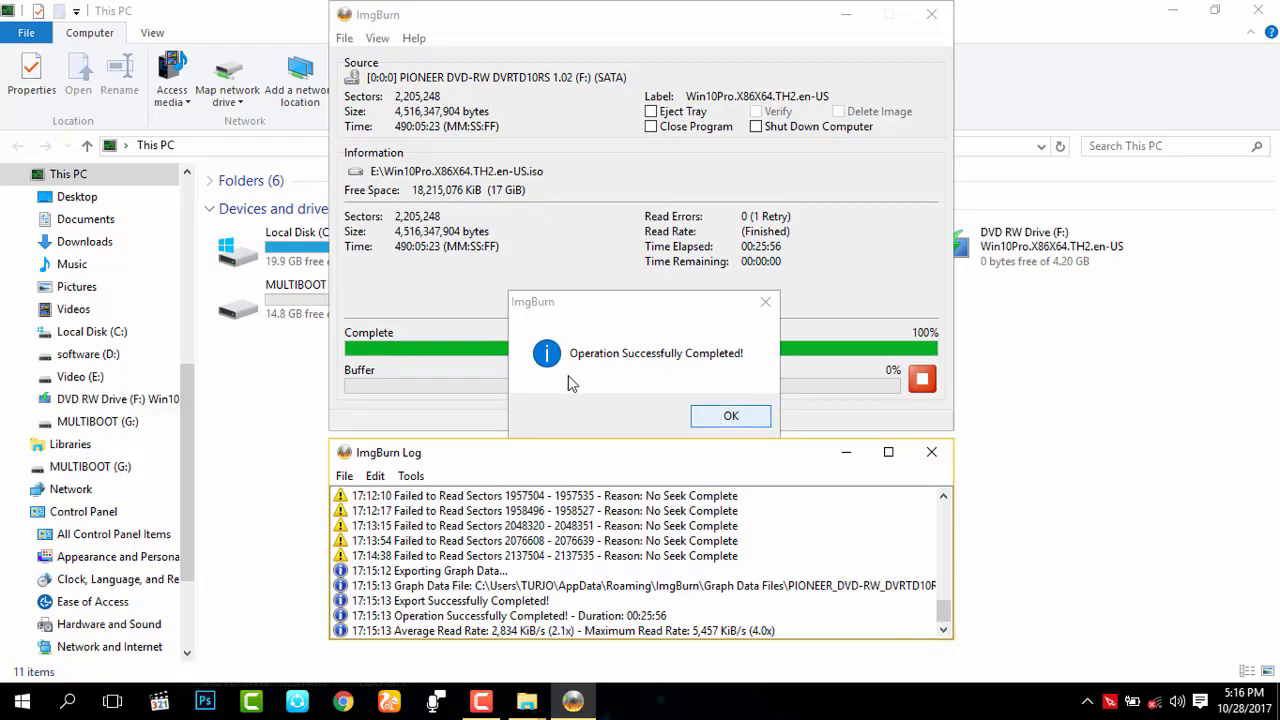
pyautogui.click(731, 416)
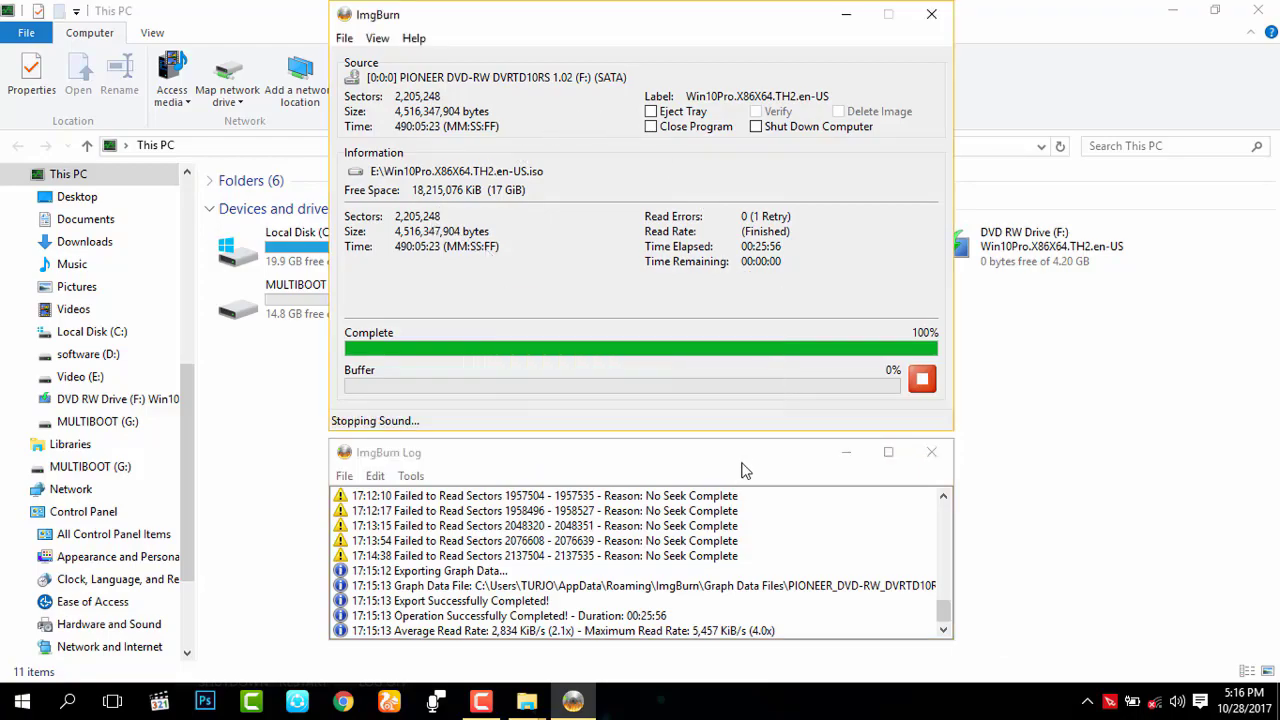
# Examine the sector read entries in the ImgBurn log and go back to the beginning of the log
pyautogui.scroll(5, 446, 537)
pyautogui.click(445, 537)
pyautogui.scroll(2, 445, 537)
pyautogui.scroll(-3, 446, 537)
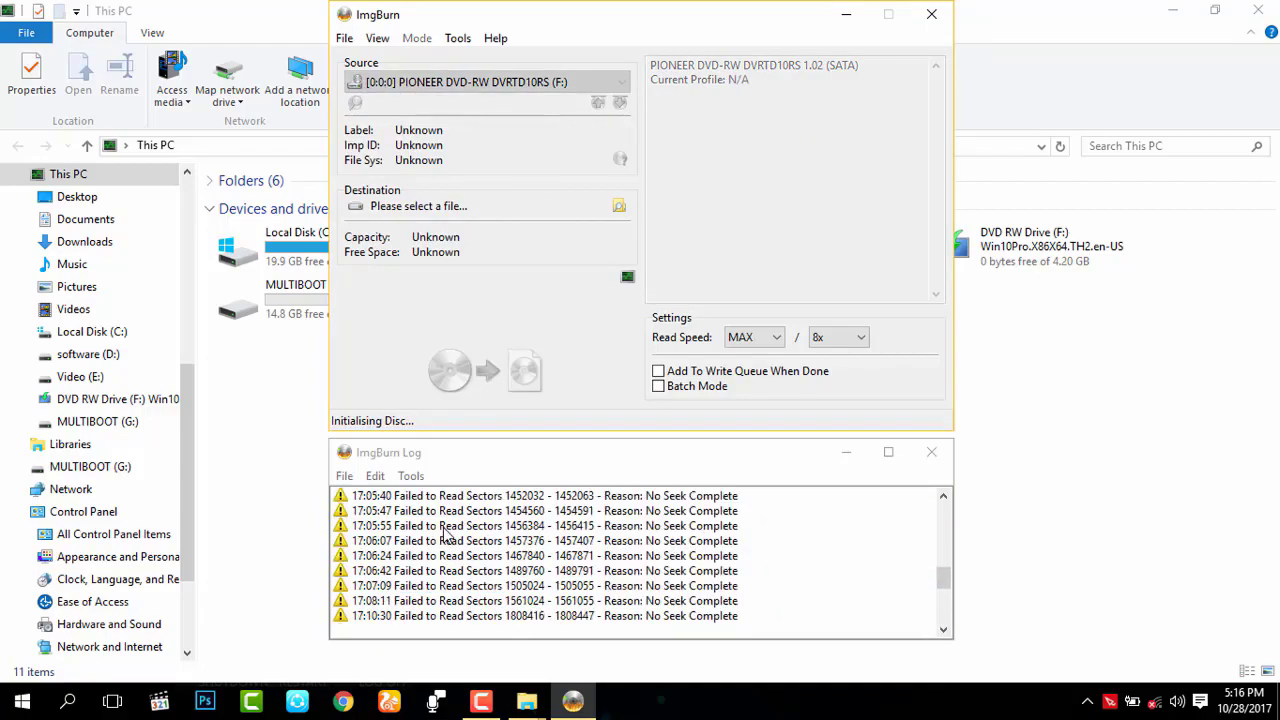
pyautogui.click(757, 526)
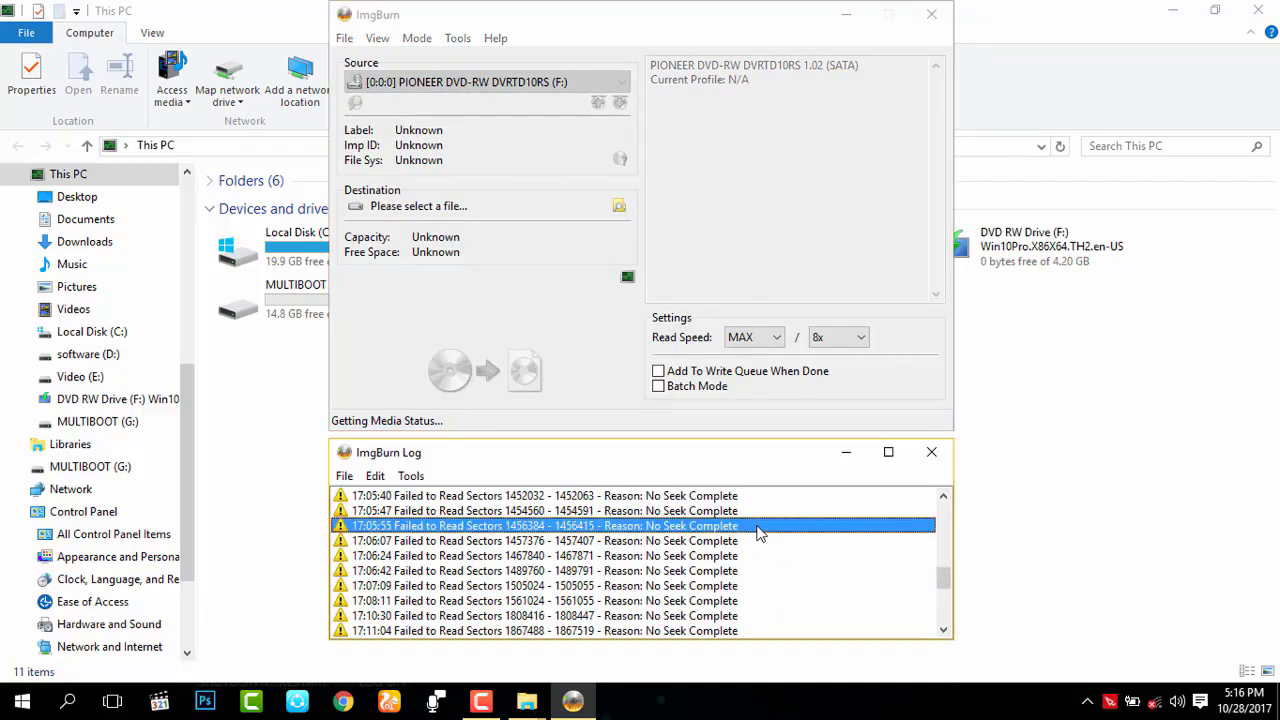
pyautogui.click(680, 557)
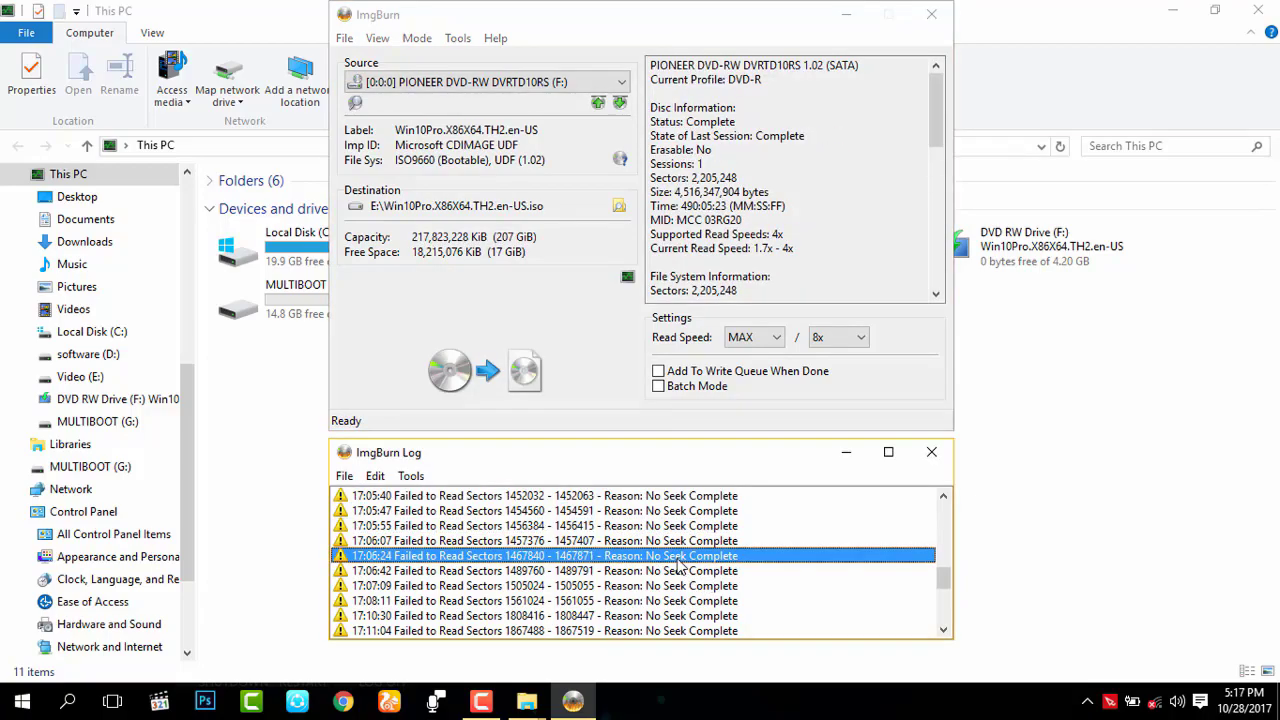
pyautogui.press('Up')
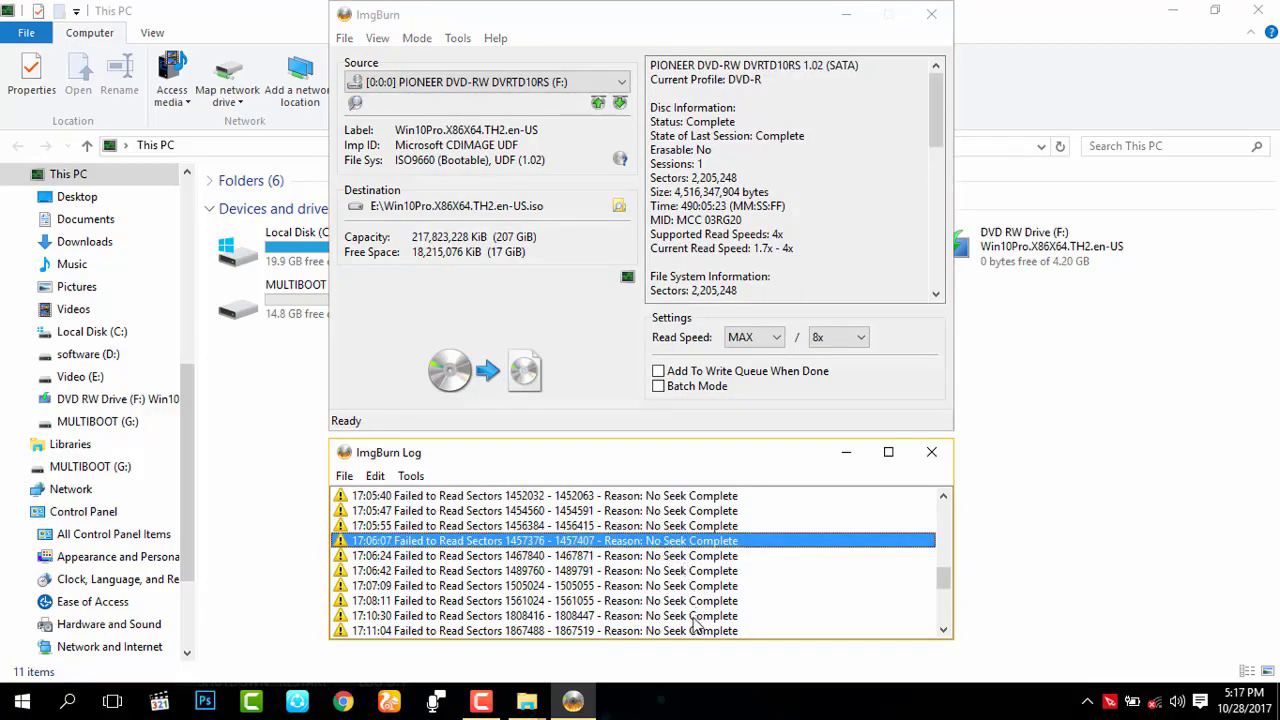
pyautogui.scroll(-2, 698, 630)
pyautogui.click(672, 529)
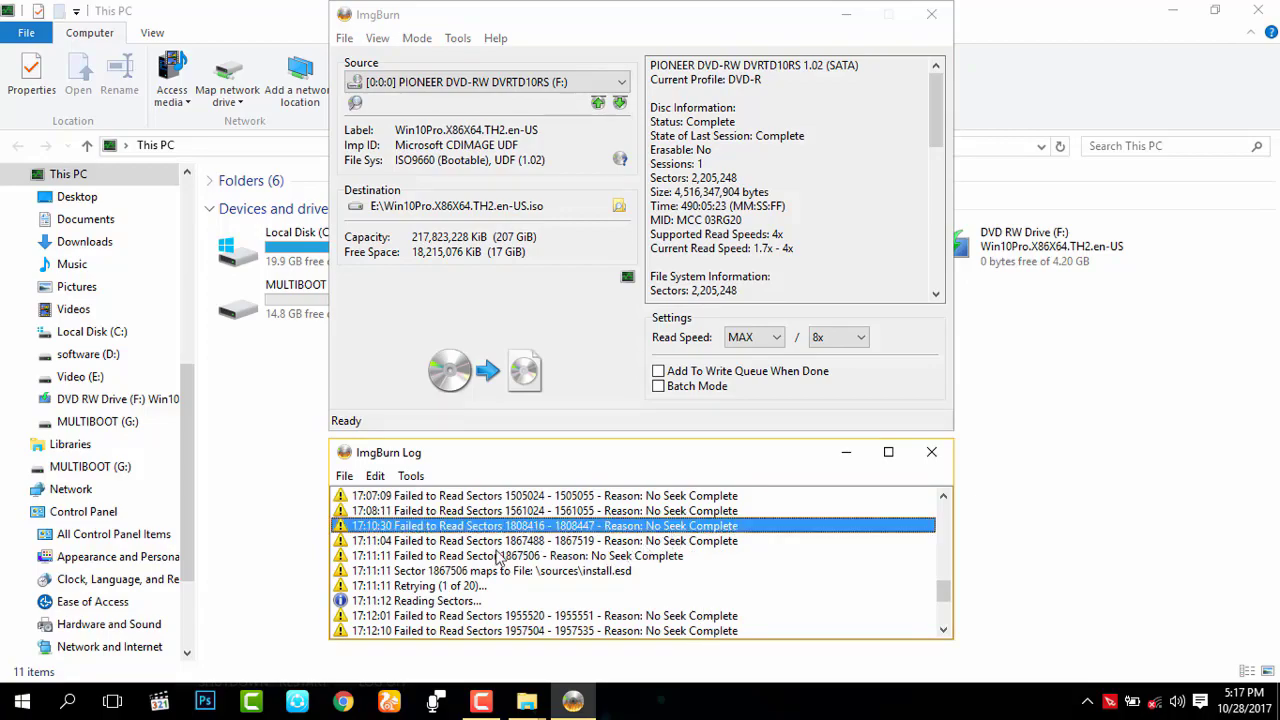
pyautogui.click(449, 542)
pyautogui.scroll(10, 583, 543)
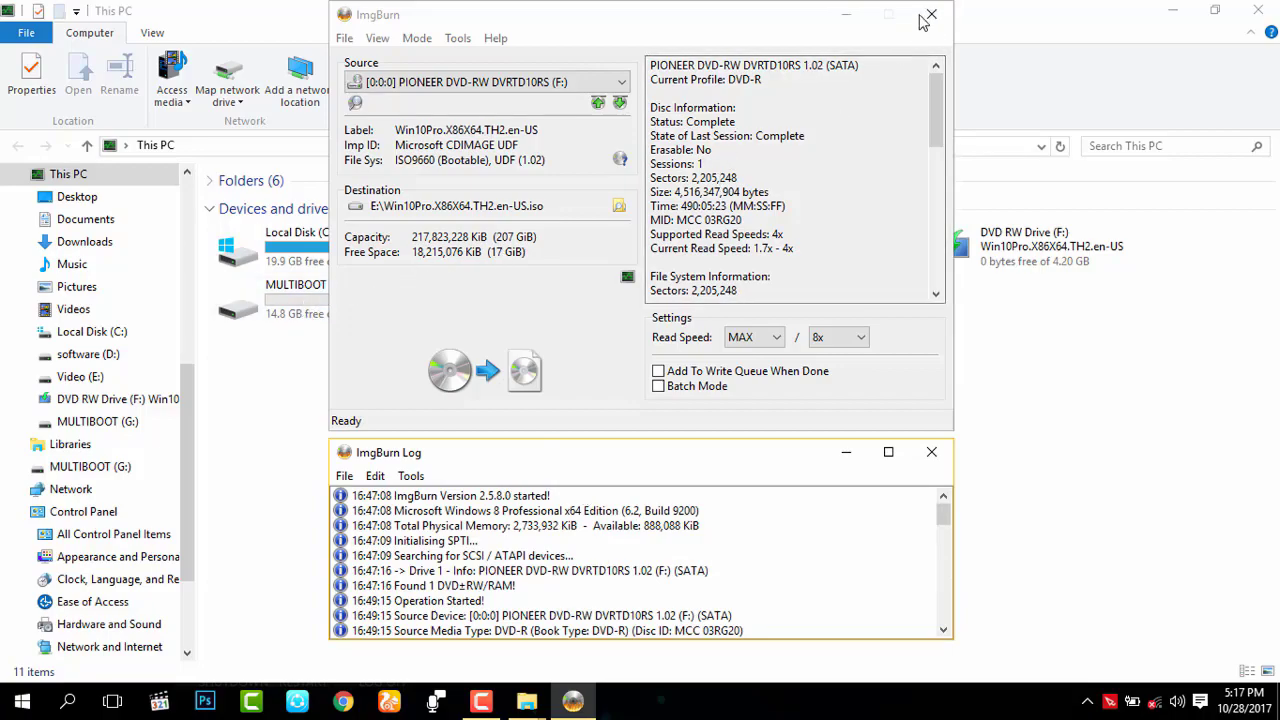
# Close ImgBurn, then check the properties of Win10Pro.X86X64.TH2.en-US.iso on Video (E:) and close them
pyautogui.click(926, 19)
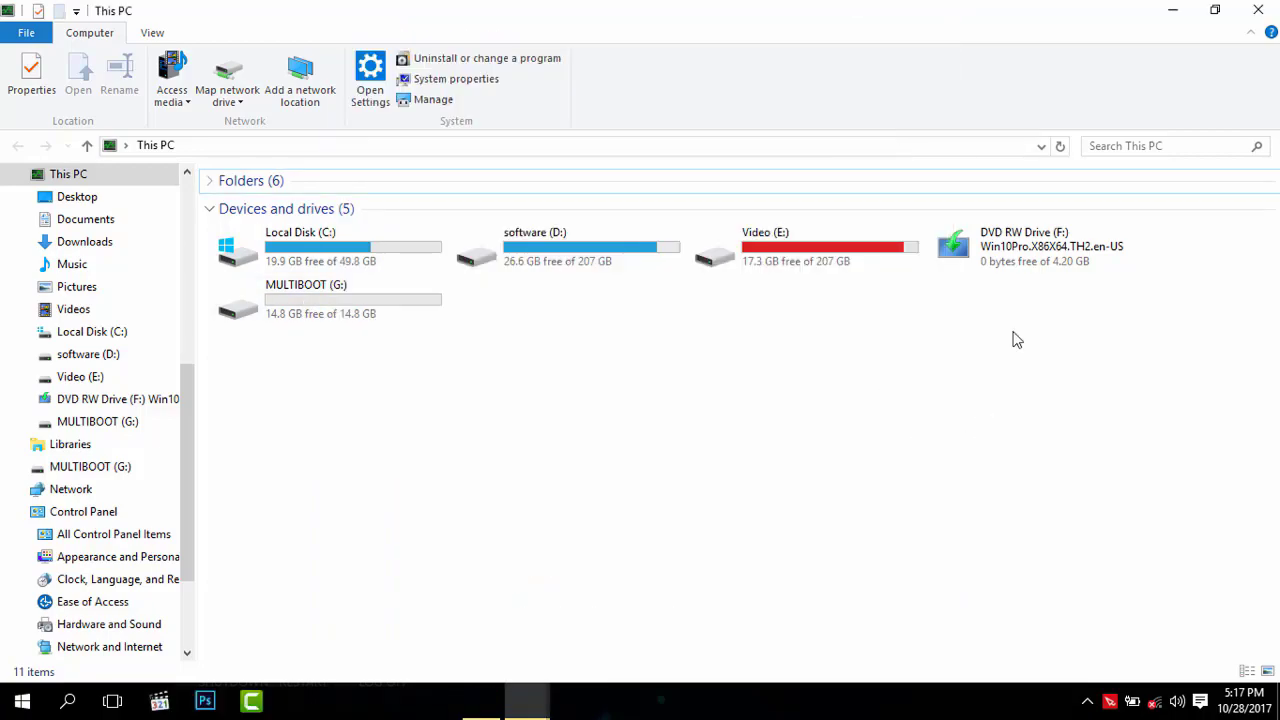
pyautogui.click(1037, 254)
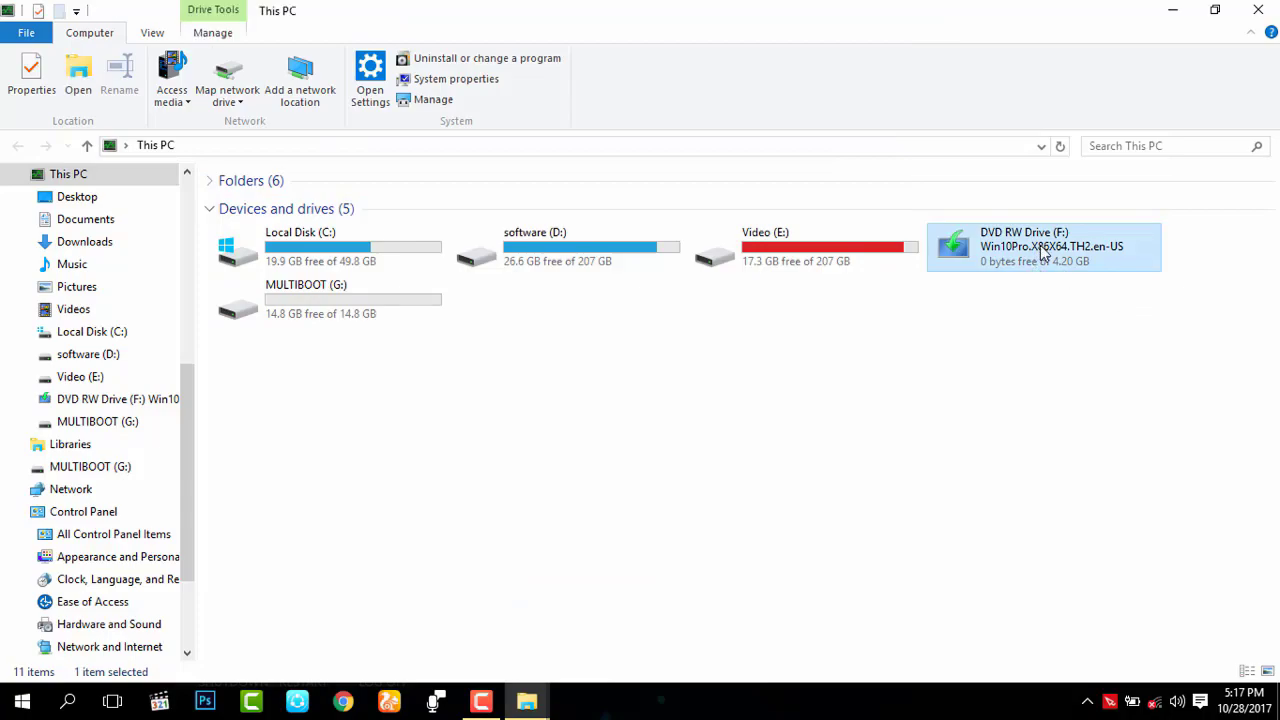
pyautogui.click(846, 232)
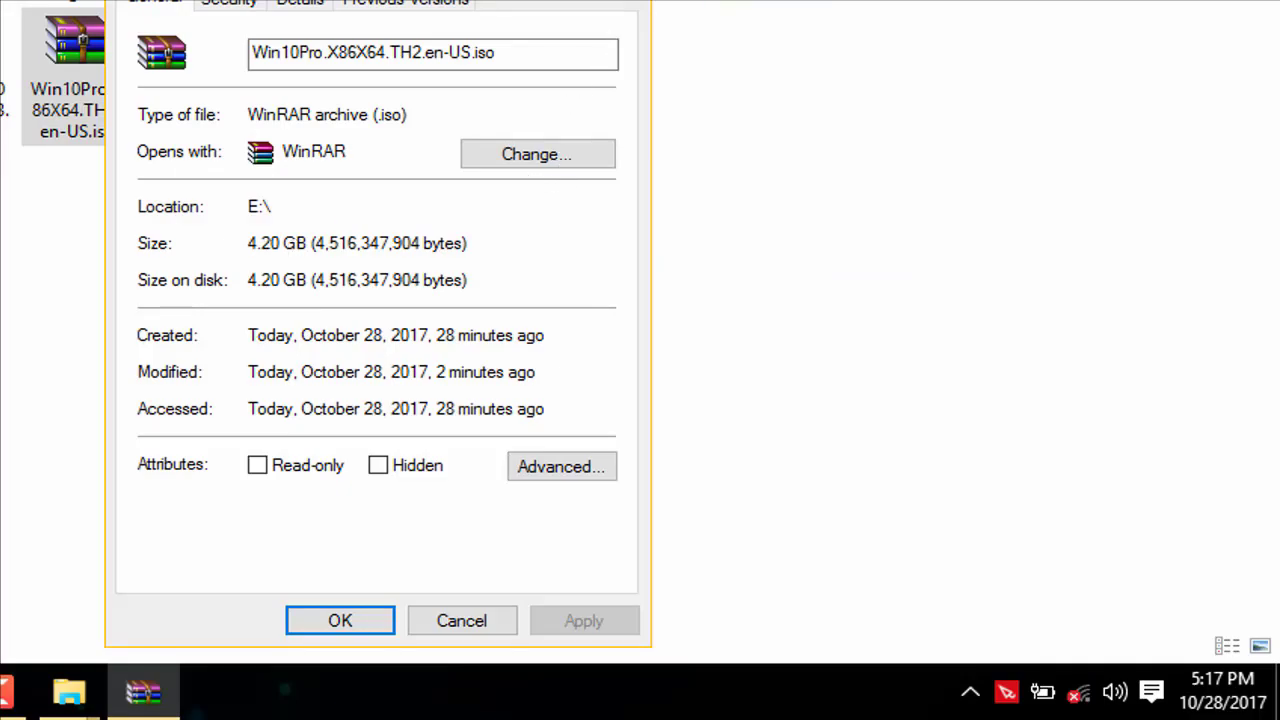
pyautogui.press('Return')
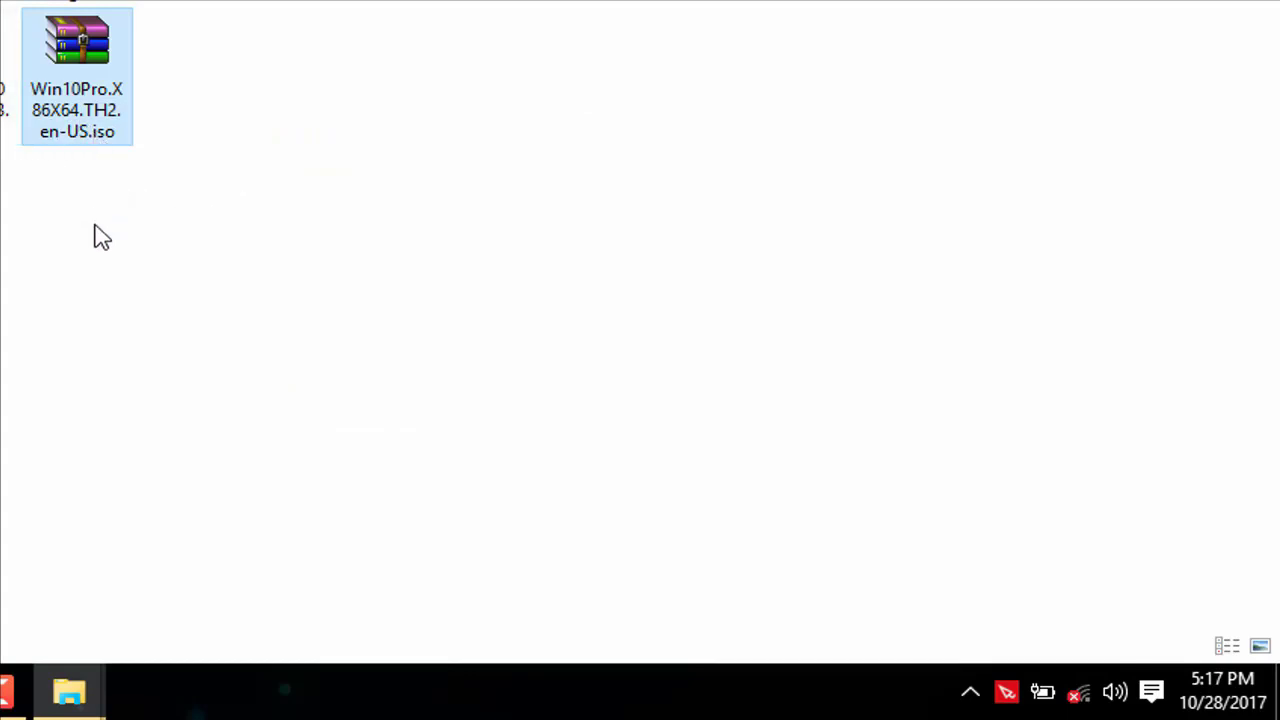
# Go up to This PC and reopen the Video (E:) drive to look at the ISO file
pyautogui.moveTo(134, 257); pyautogui.dragTo(91, 108)
pyautogui.hotkey('alt', 'Up')
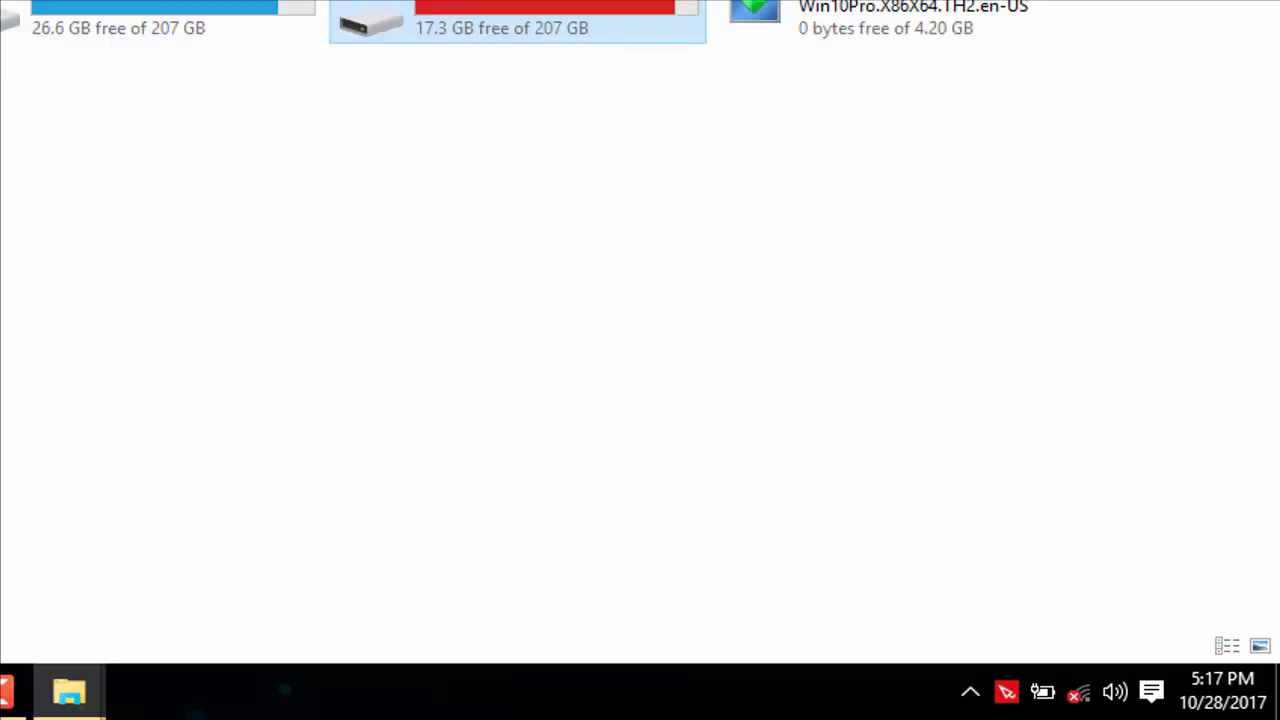
pyautogui.doubleClick(574, 38)
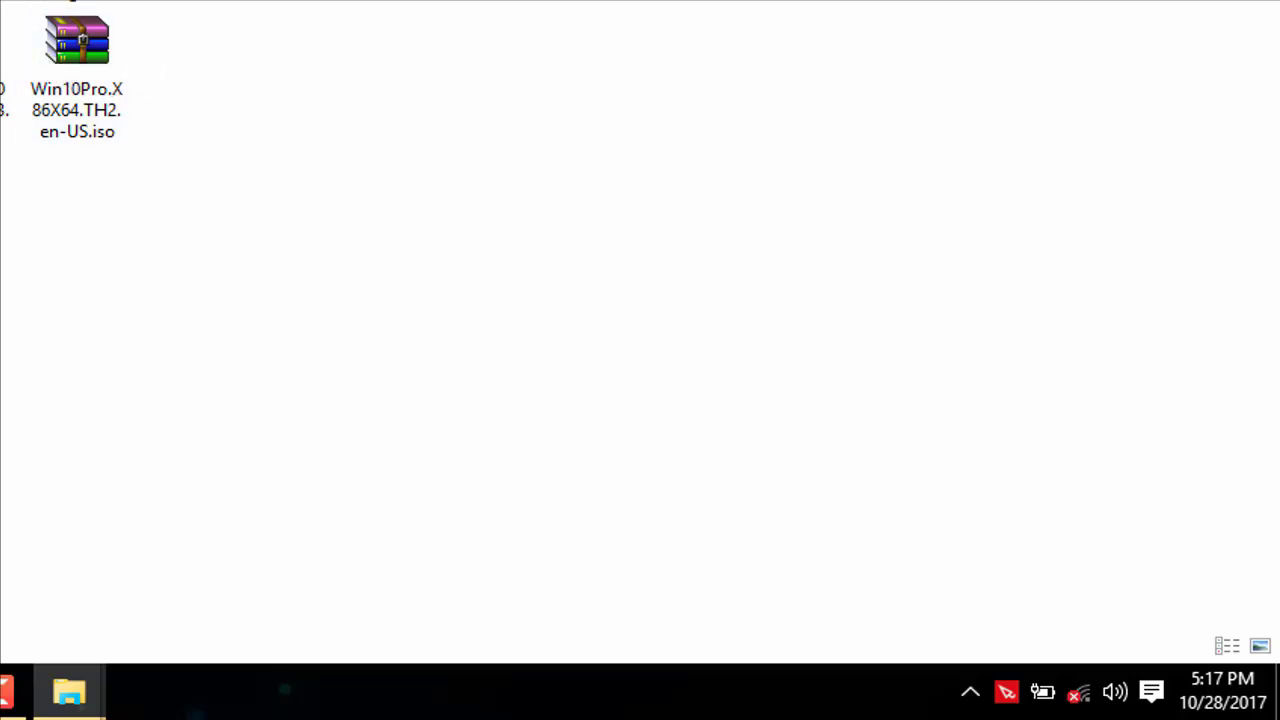
pyautogui.hotkey('alt', 'Left')
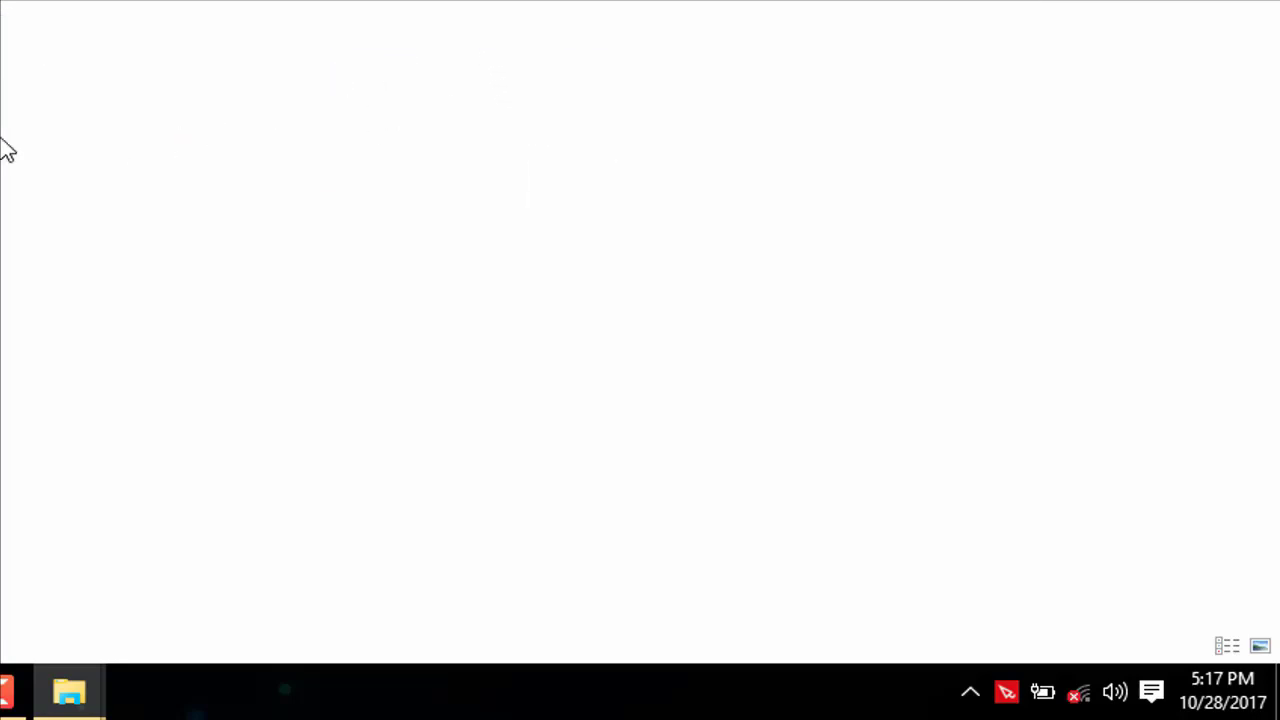
# Open the properties of Win10Pro.X86X64.TH2.en-US.iso to check its type, location and size, and select Video (E:) in This PC
pyautogui.rightClick(100, 145)
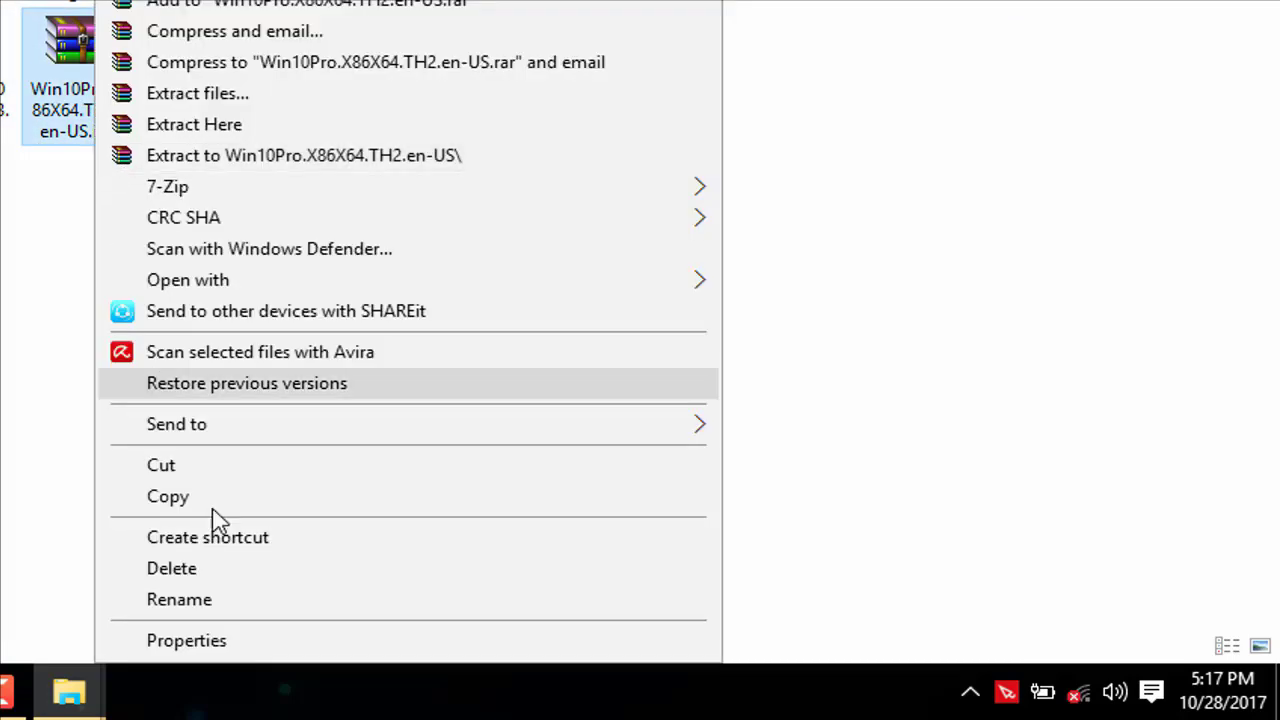
pyautogui.click(203, 645)
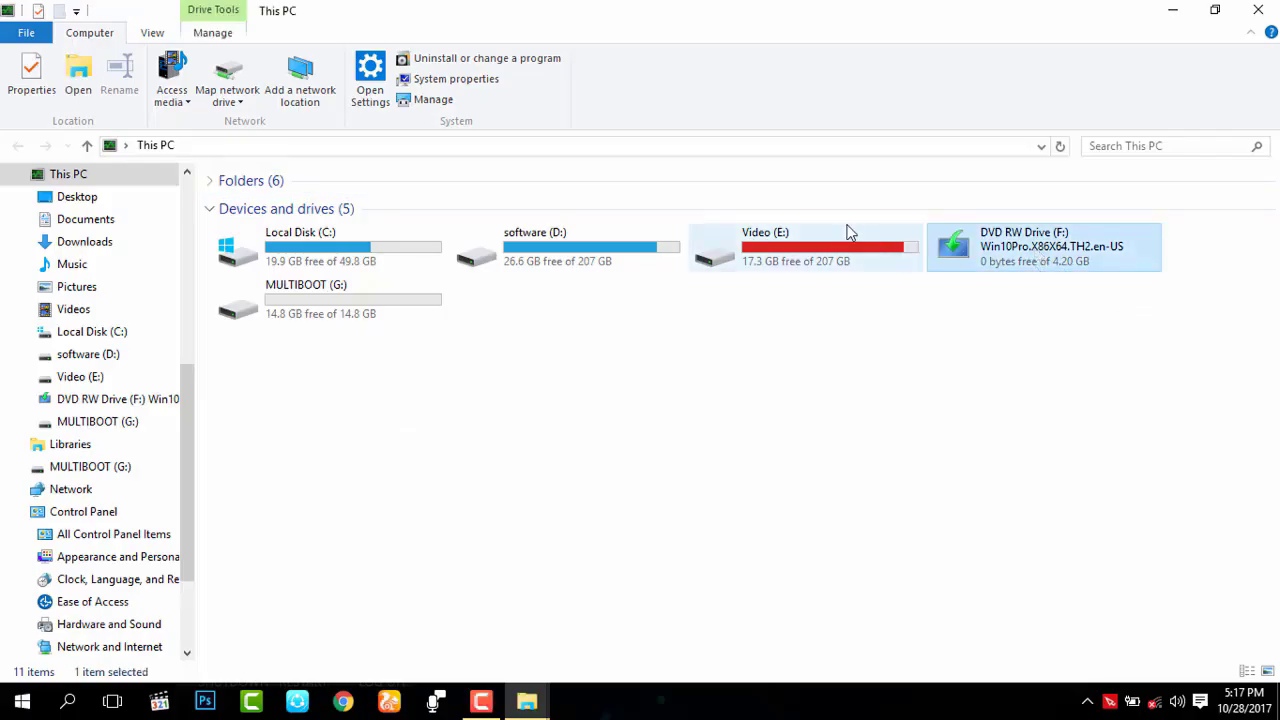
pyautogui.click(766, 234)
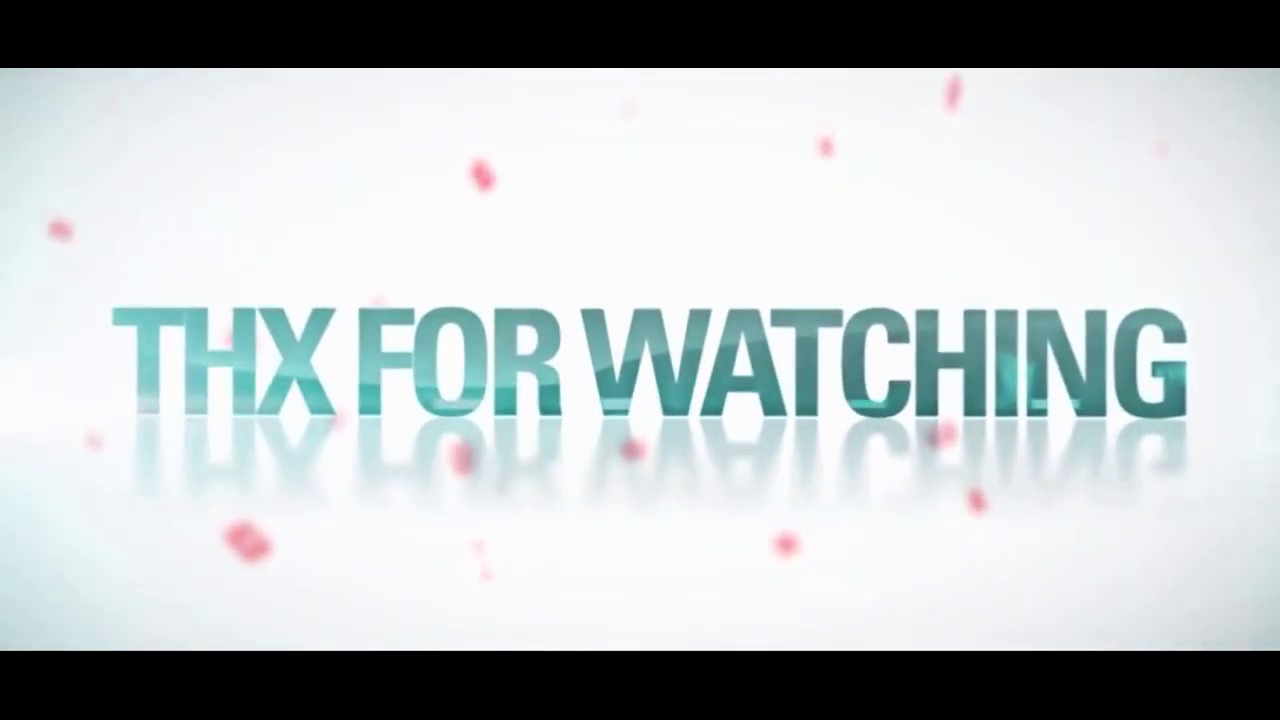